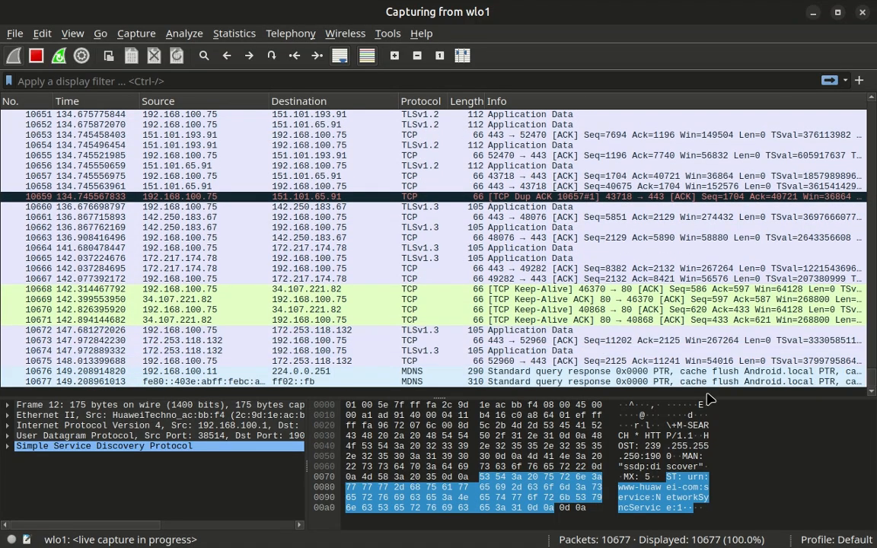
Scroll back up the live wlo1 capture and select TLS packet 9306.
drag(872, 379, 872, 344)
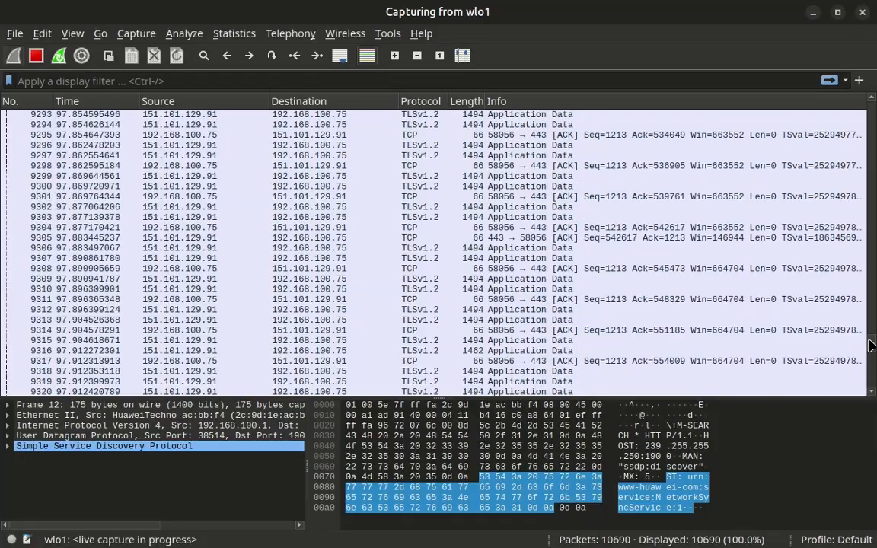
click(536, 251)
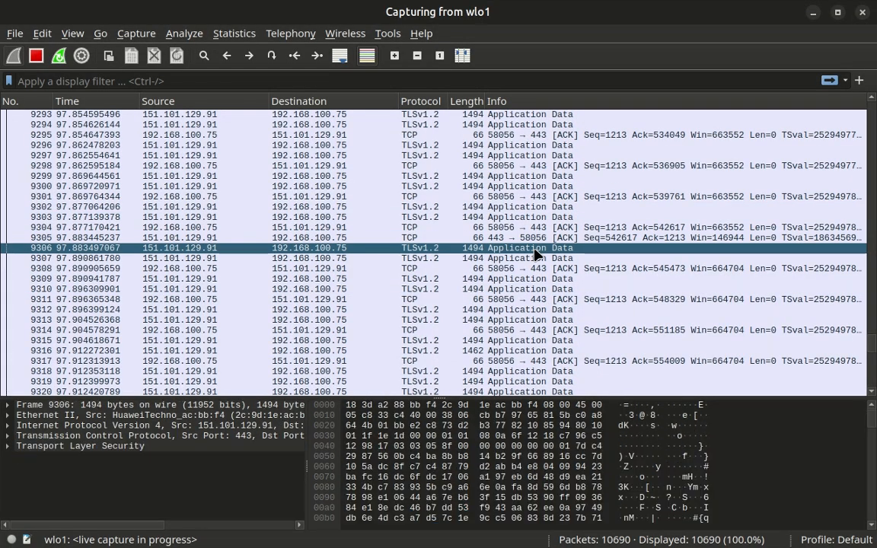
Move into packet 9306's details tree, stepping from Frame down to Ethernet II.
key(Tab)
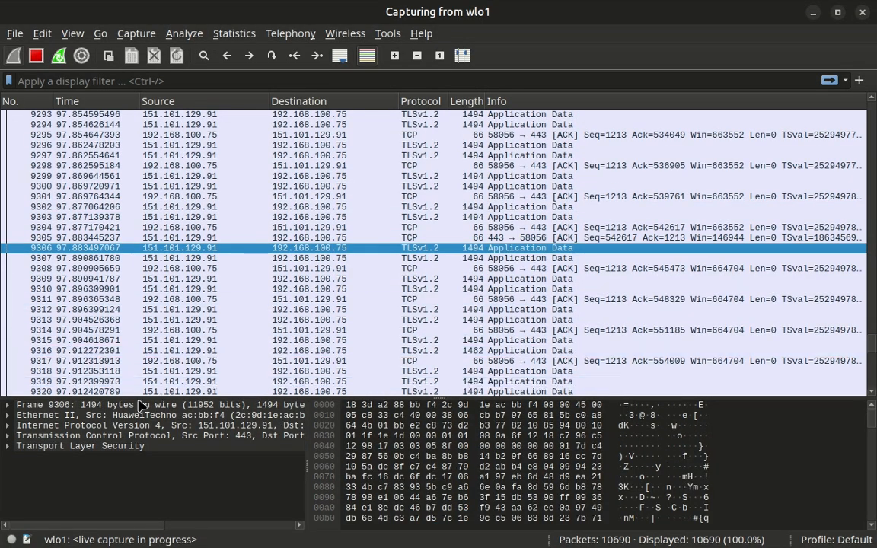
key(Down)
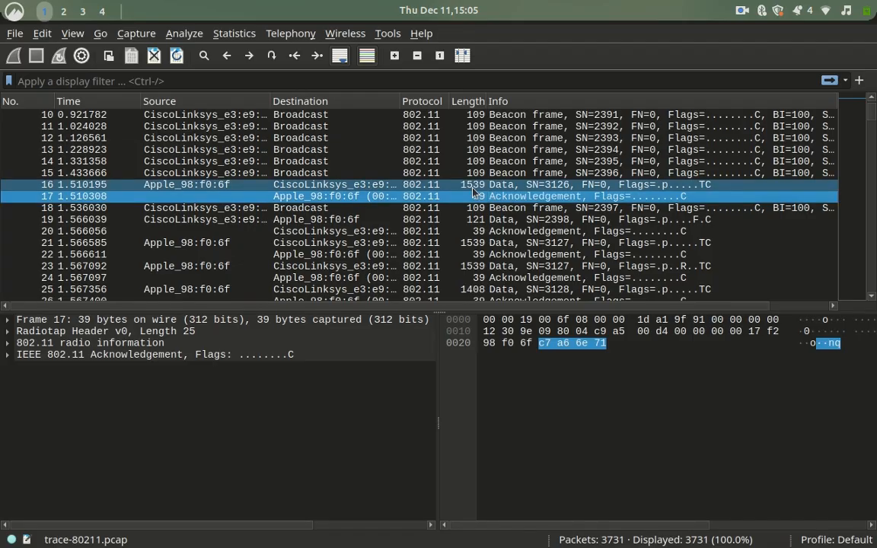
Select data packet 16 and highlight its Frame, Radiotap header and 802.11 header bytes.
click(472, 186)
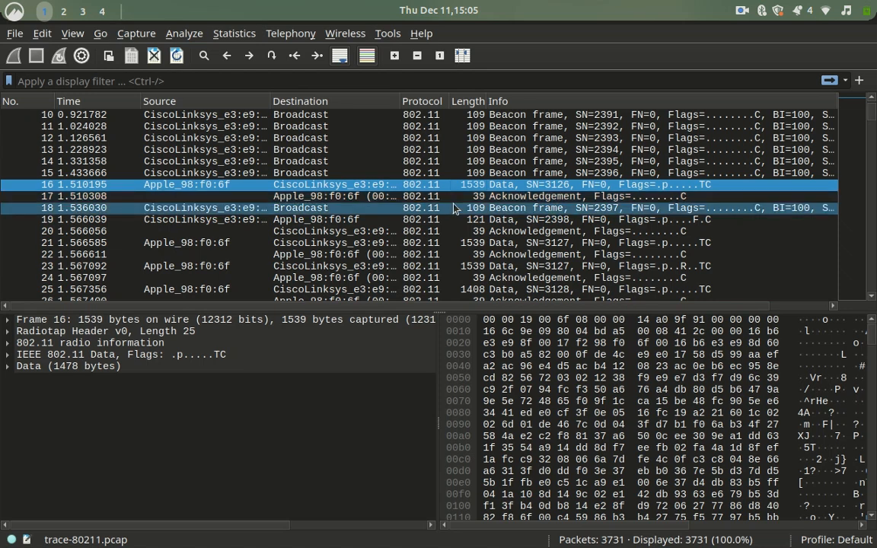
click(151, 320)
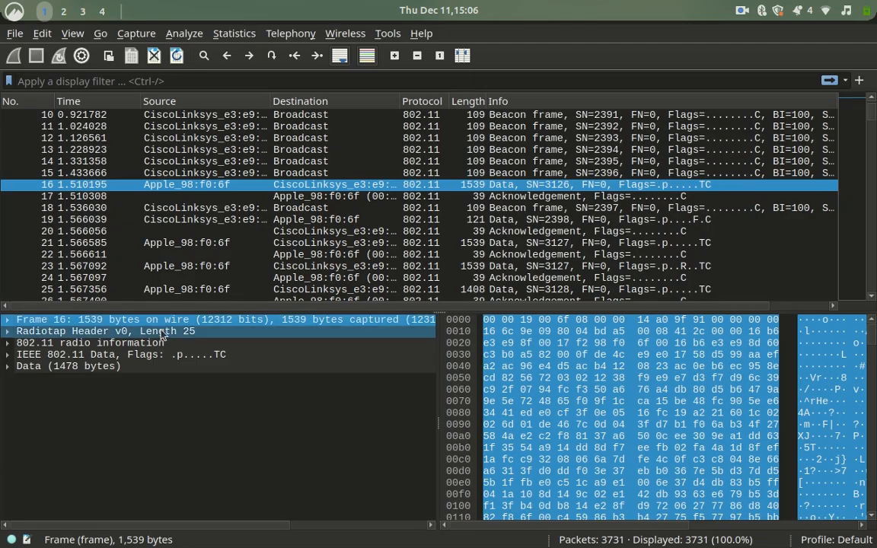
click(162, 335)
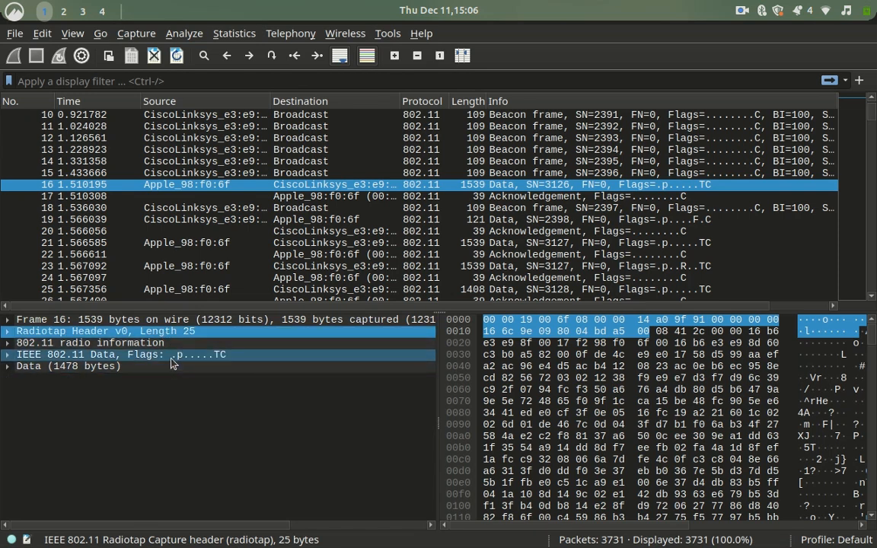
click(171, 361)
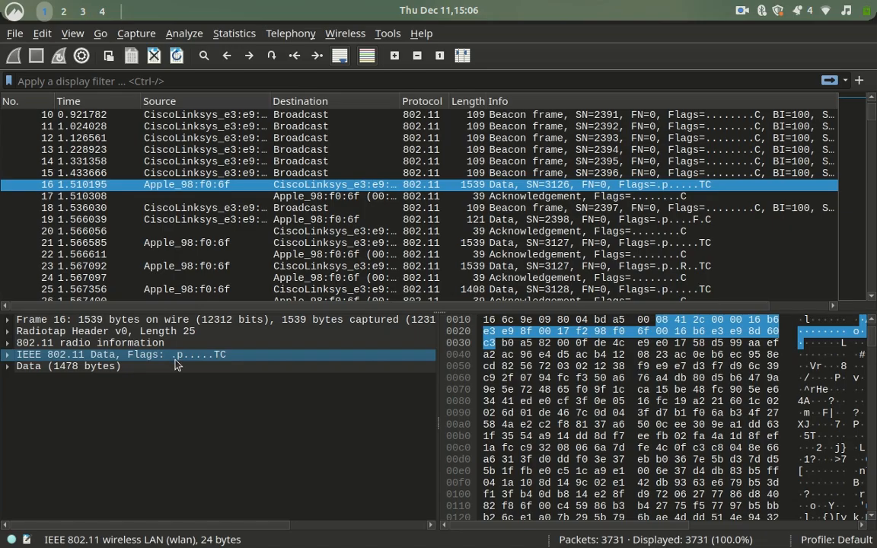
Highlight packet 16's 1478-byte data payload and expand its IEEE 802.11 Data header.
click(129, 374)
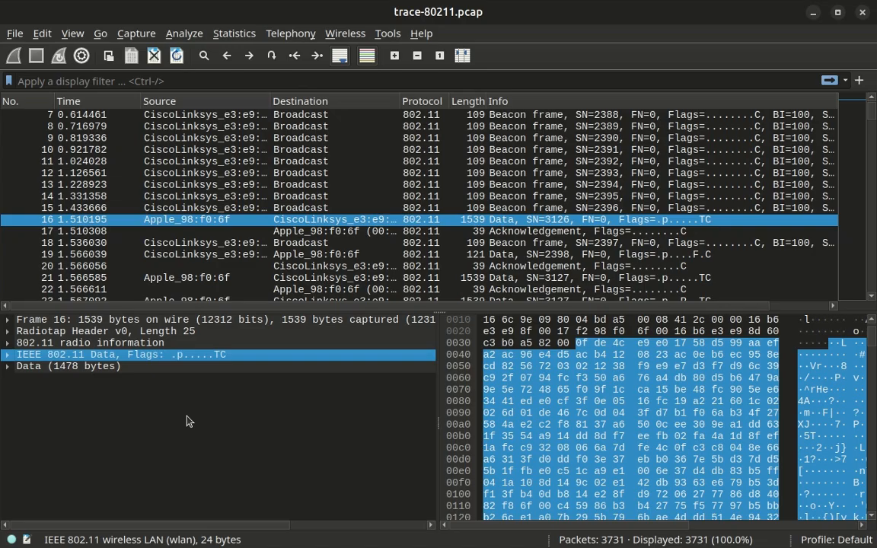
click(9, 356)
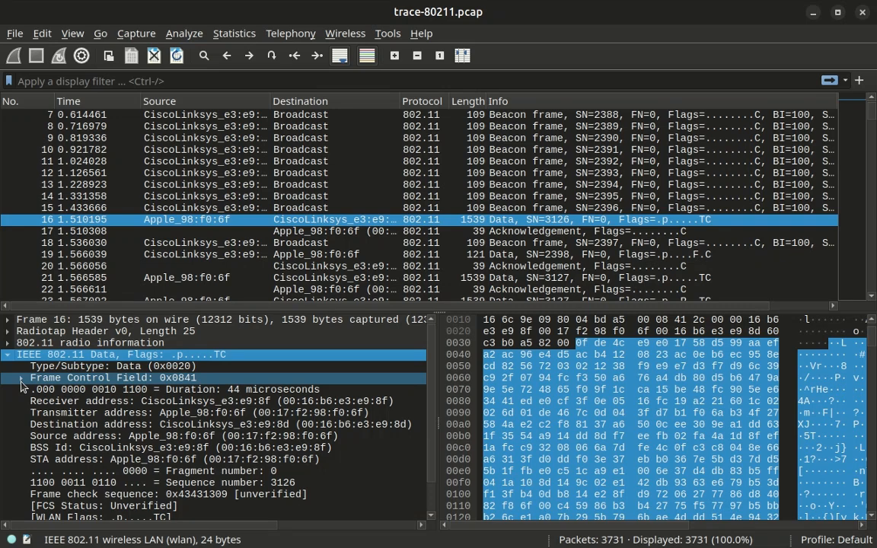
Expand packet 16's Frame Control Field, check Version, Type and Subtype, and expand Flags 0x41.
click(22, 381)
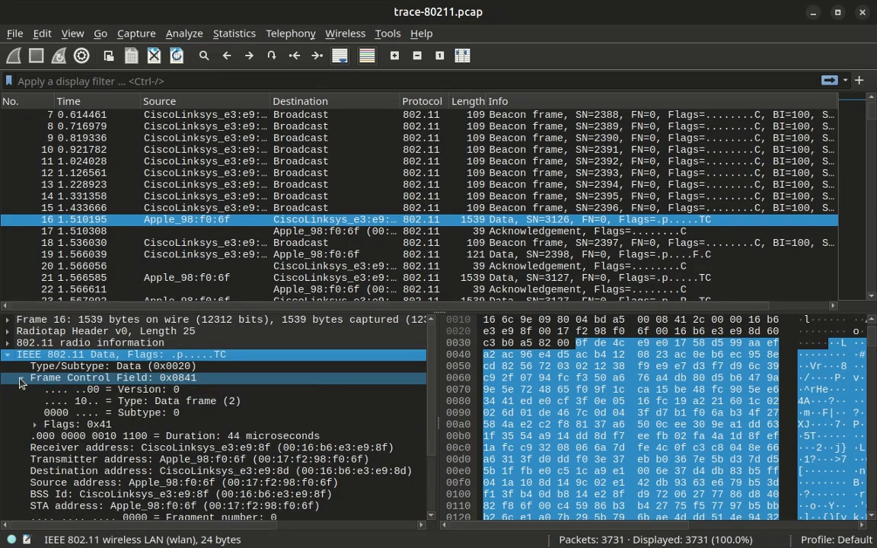
click(122, 391)
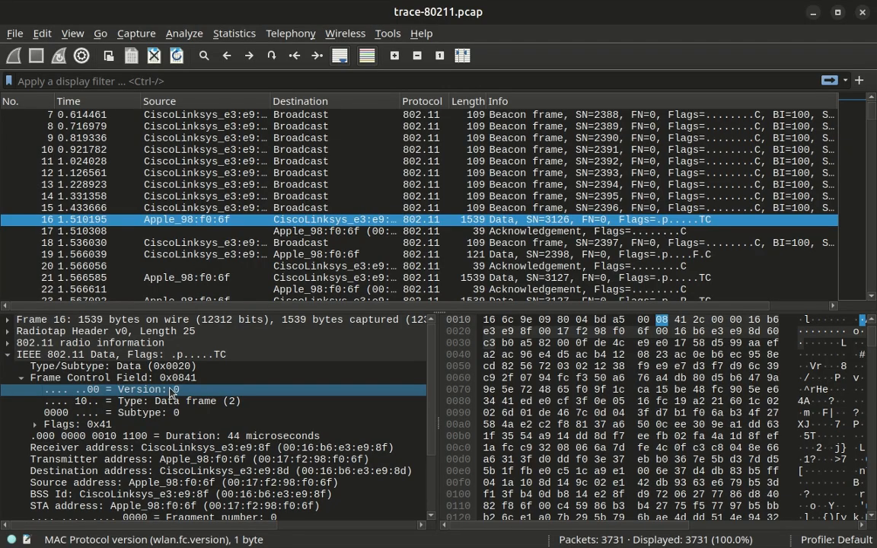
click(187, 402)
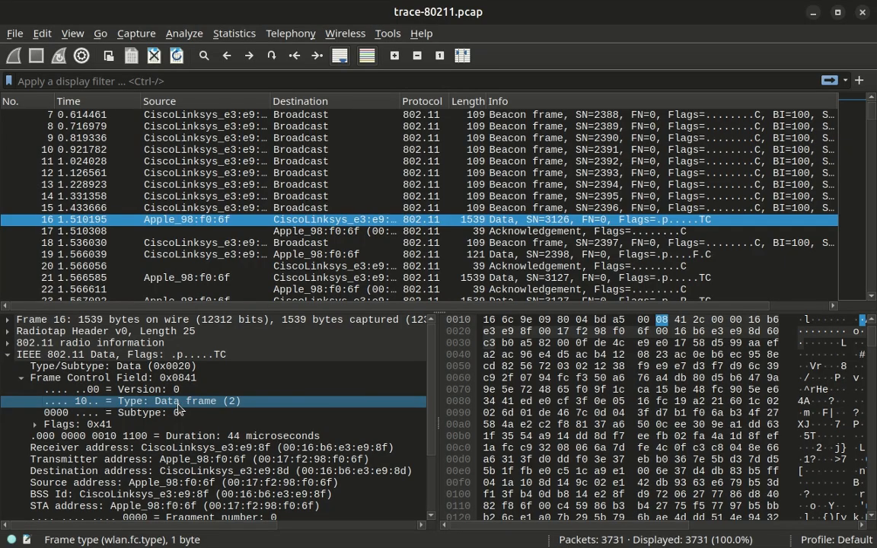
click(160, 411)
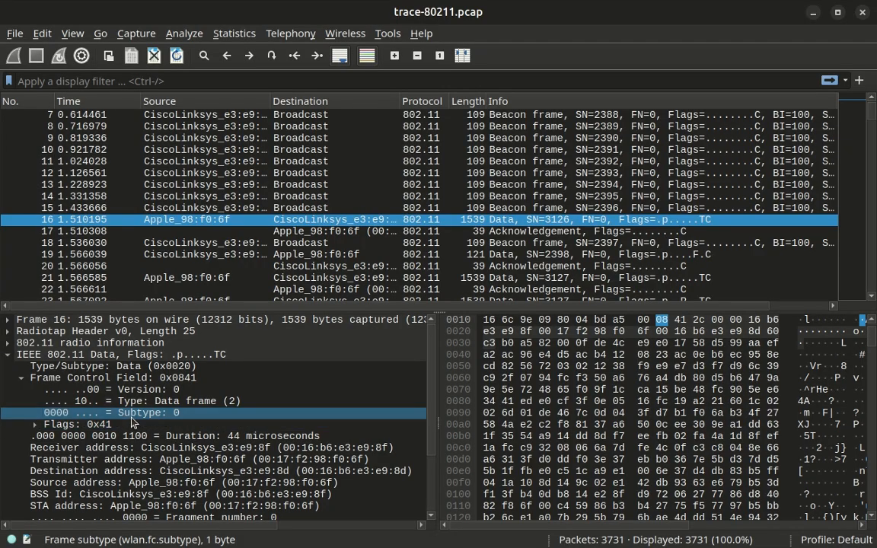
click(35, 425)
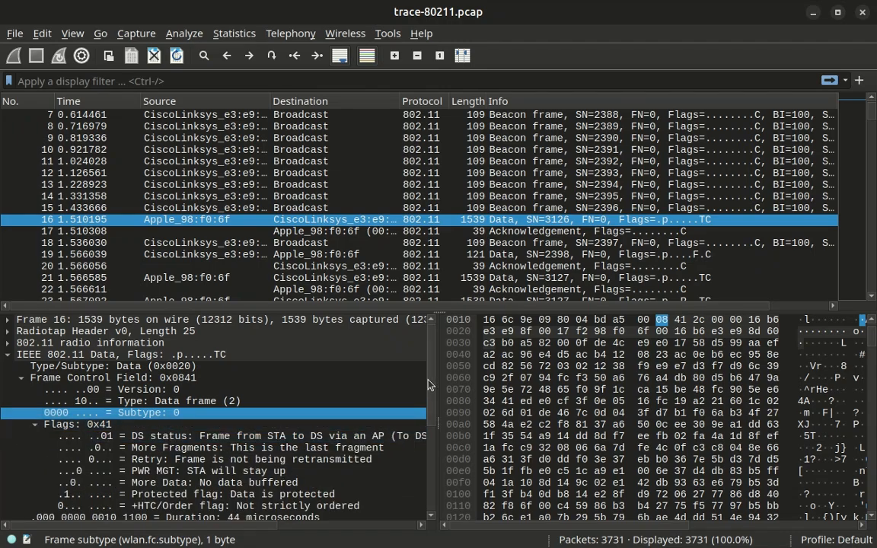
Inspect packet 16's DS status, More Fragments and Retry flags, noting filter name wlan.fc.retry.
drag(429, 385, 431, 406)
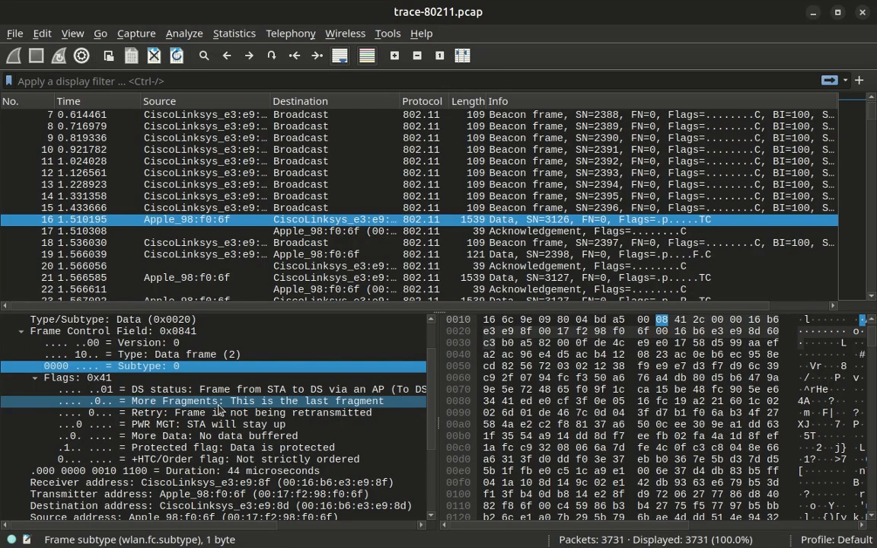
click(184, 390)
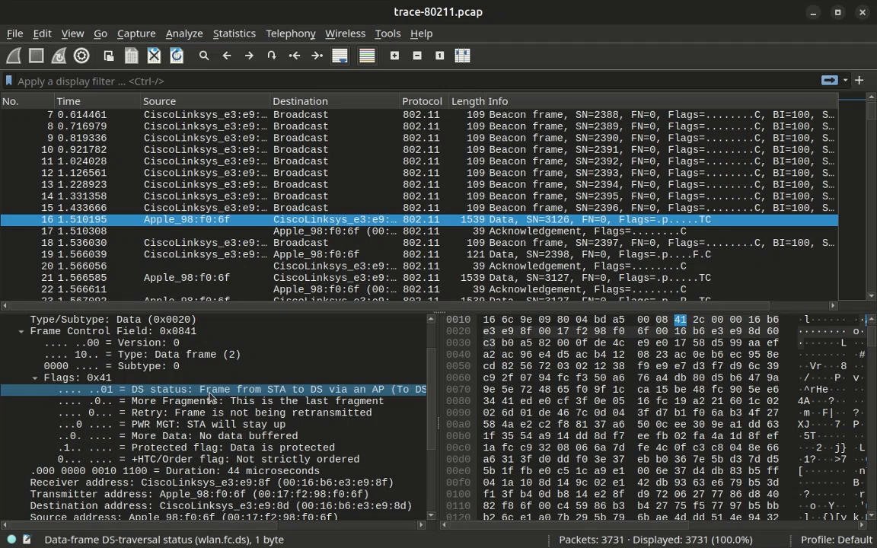
click(188, 404)
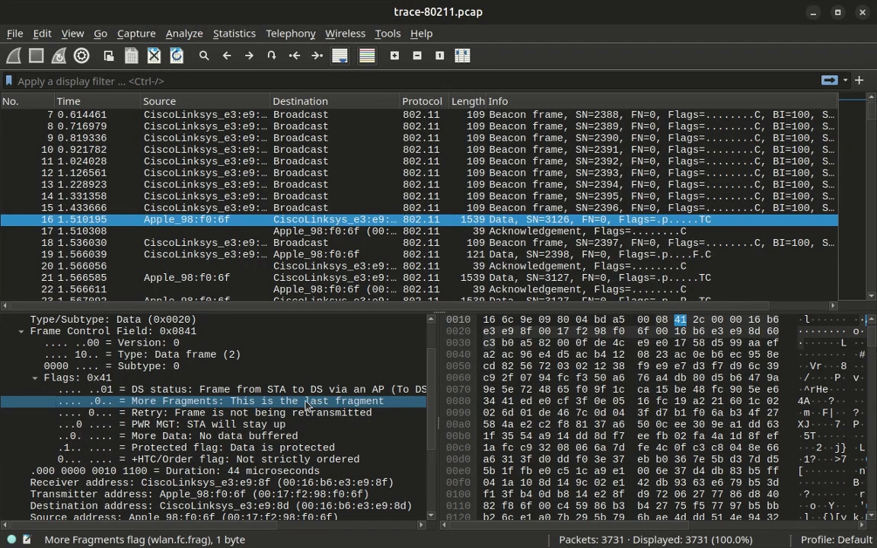
click(257, 419)
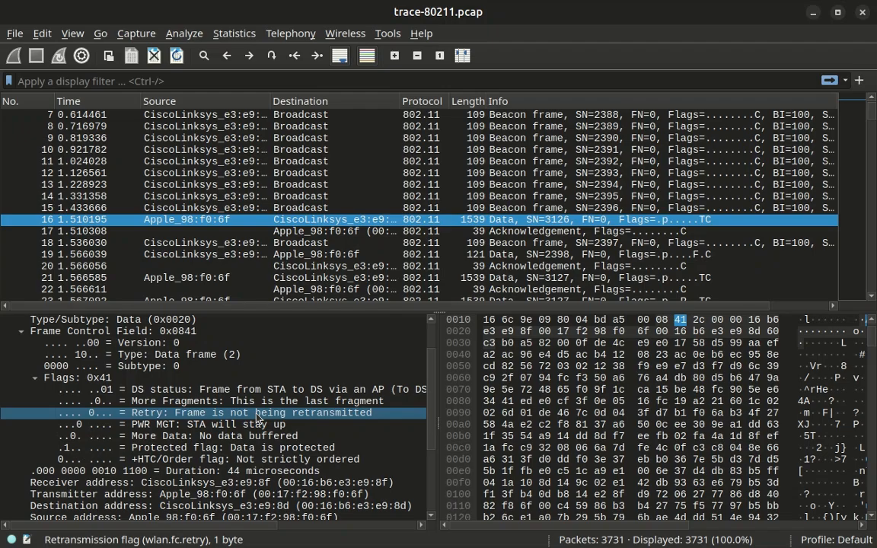
Check packet 16's PWR MGT, More Data, Protected and +HTC/Order flags and their field names.
click(175, 429)
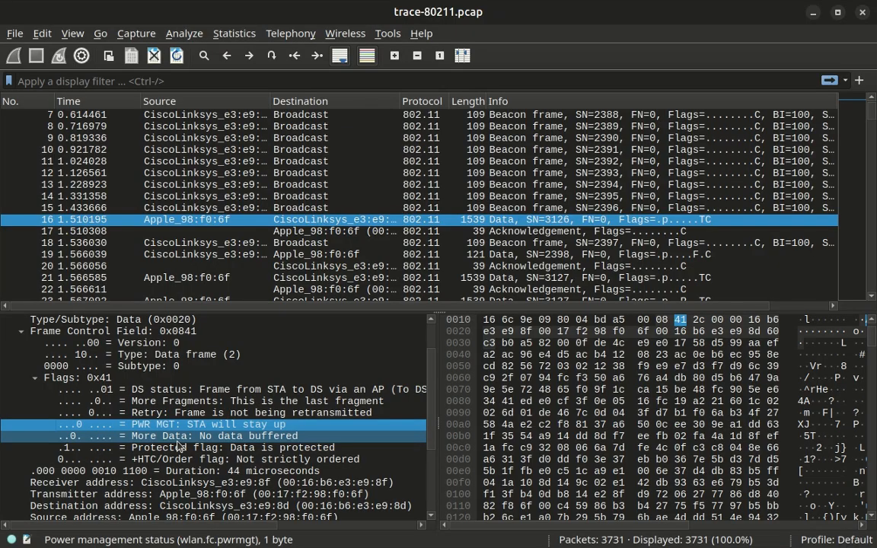
click(179, 436)
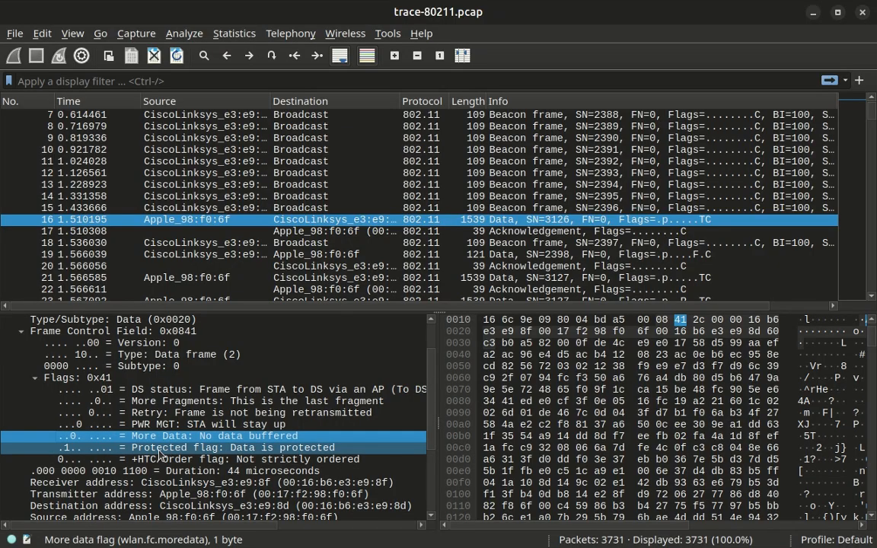
click(161, 449)
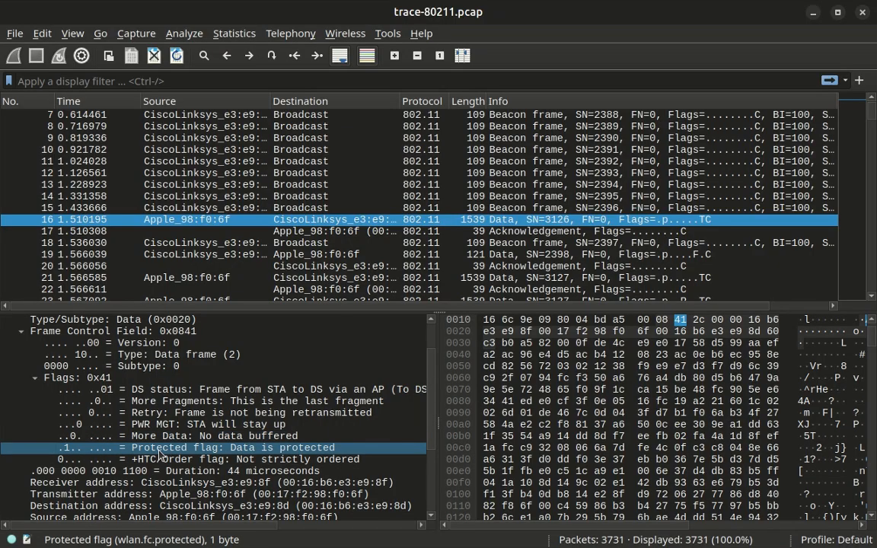
click(256, 460)
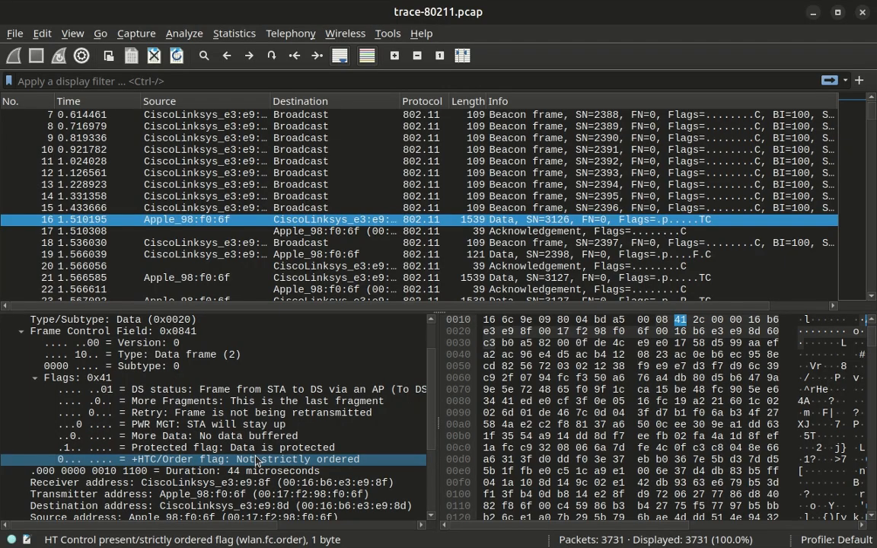
scroll(178, 346, down, 3)
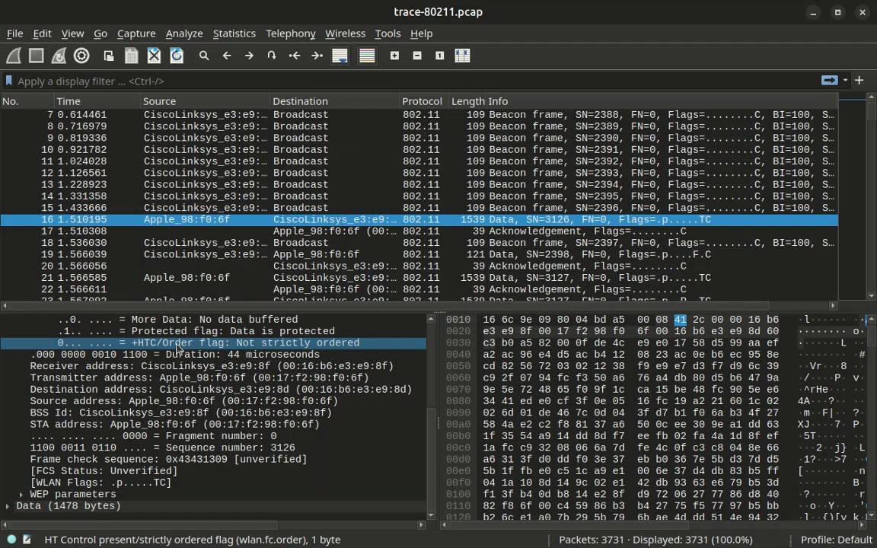
Inspect frame 16's Duration, receiver address, sequence number 3126 and frame check sequence 0x43431309.
click(203, 356)
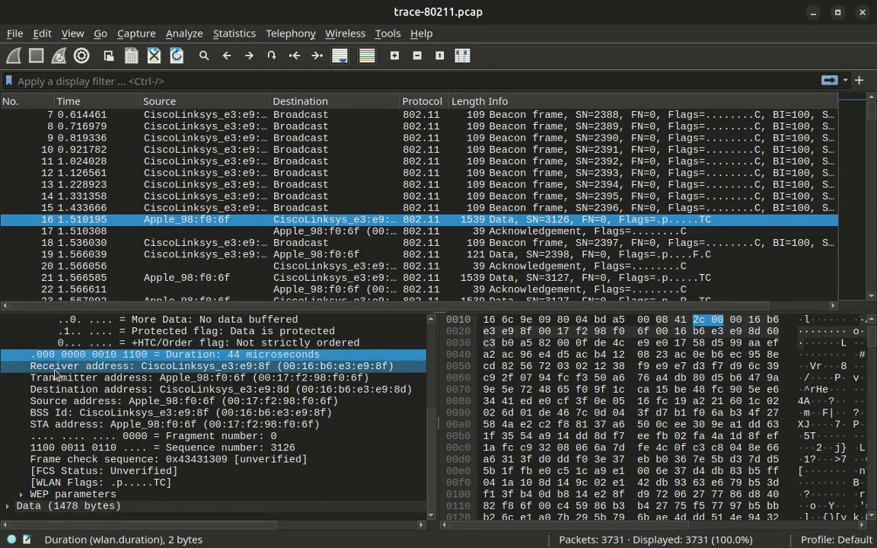
click(106, 368)
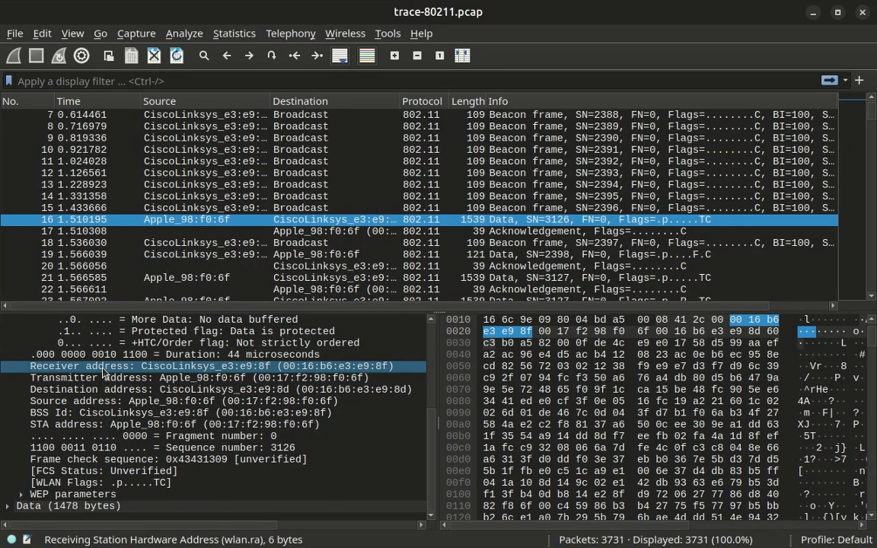
click(204, 449)
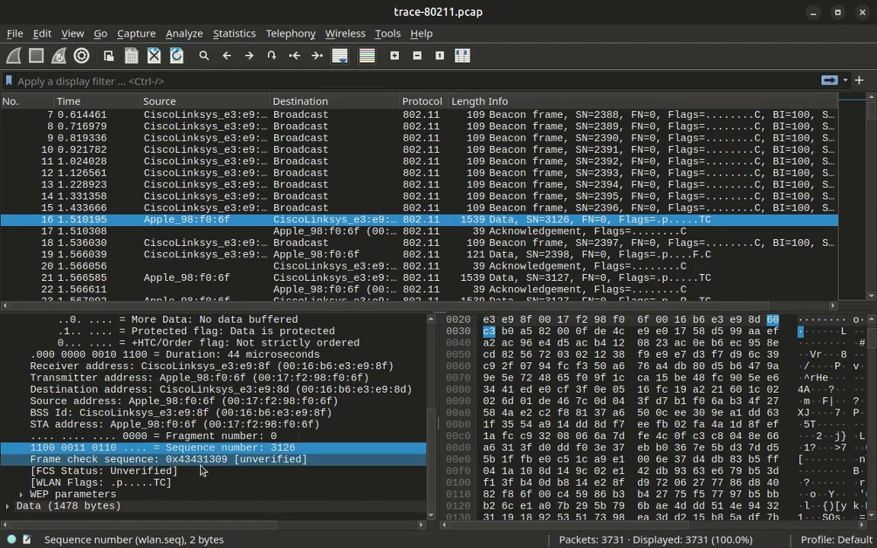
click(200, 462)
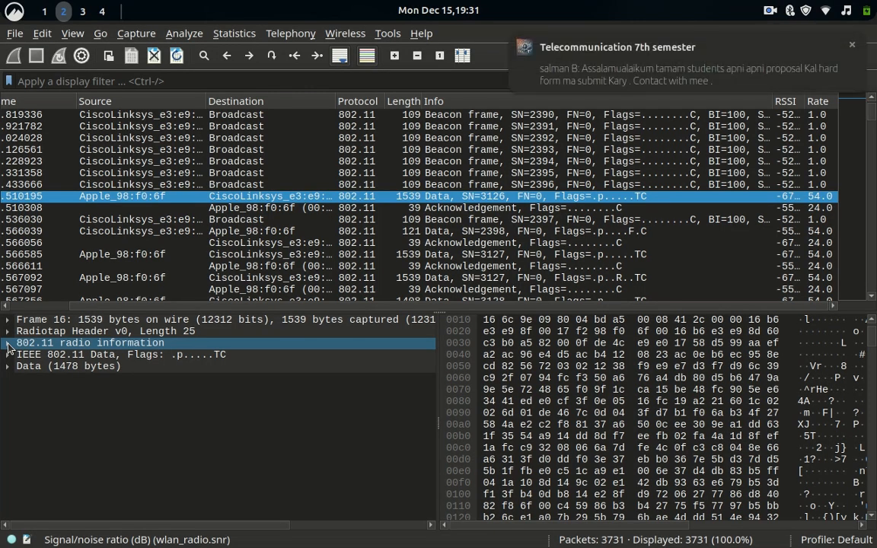
click(7, 343)
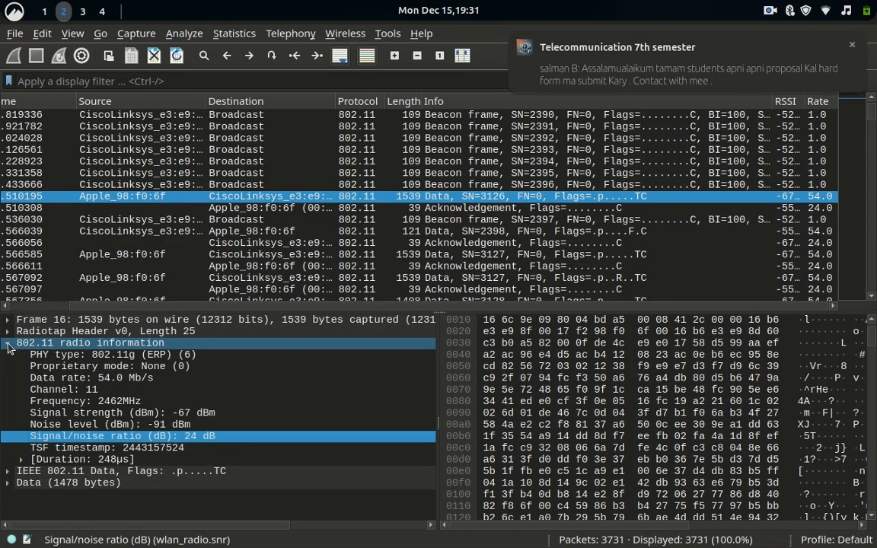
click(83, 403)
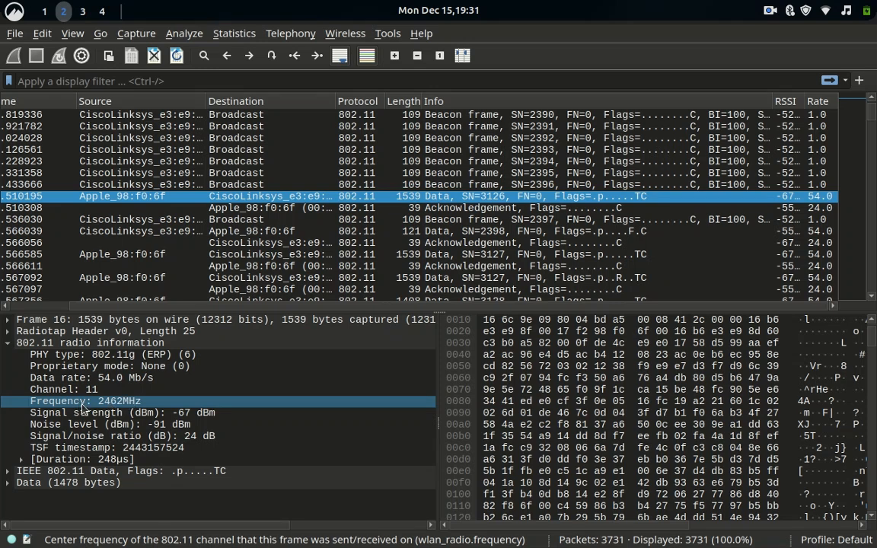
click(54, 390)
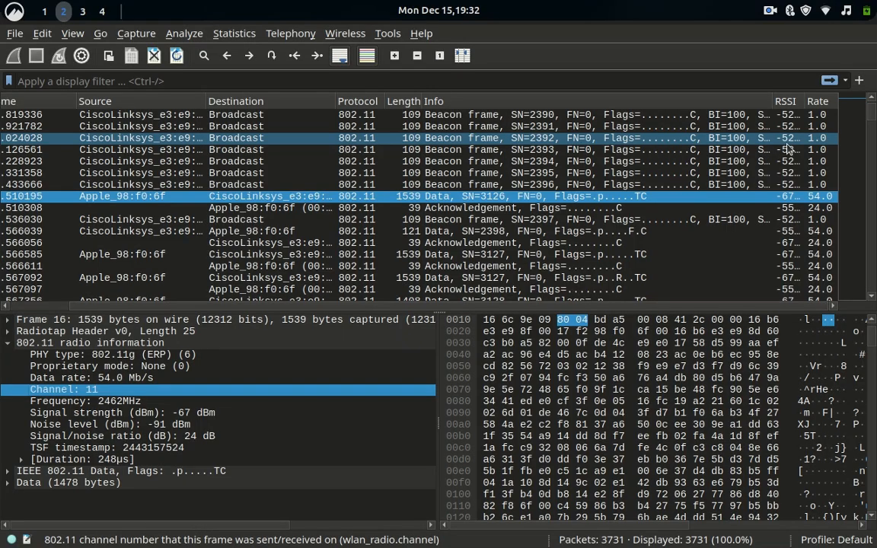
click(786, 140)
click(792, 196)
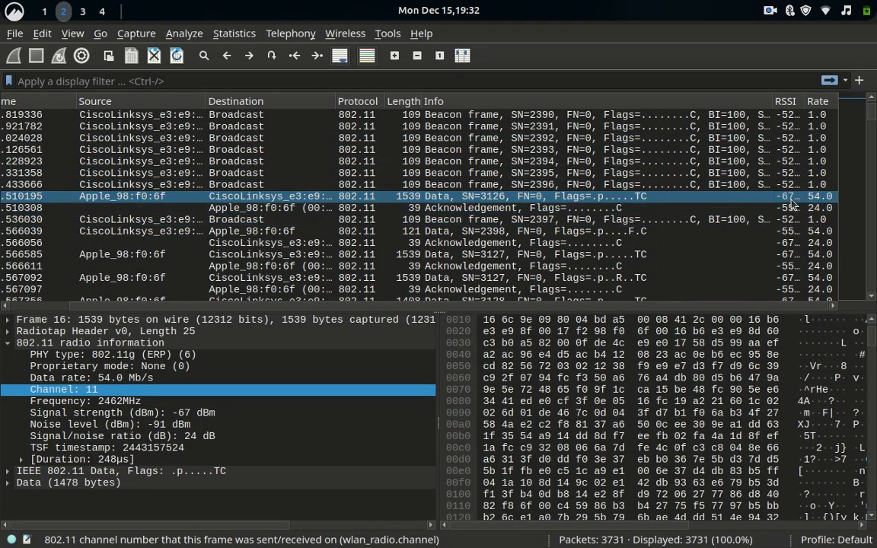
click(792, 185)
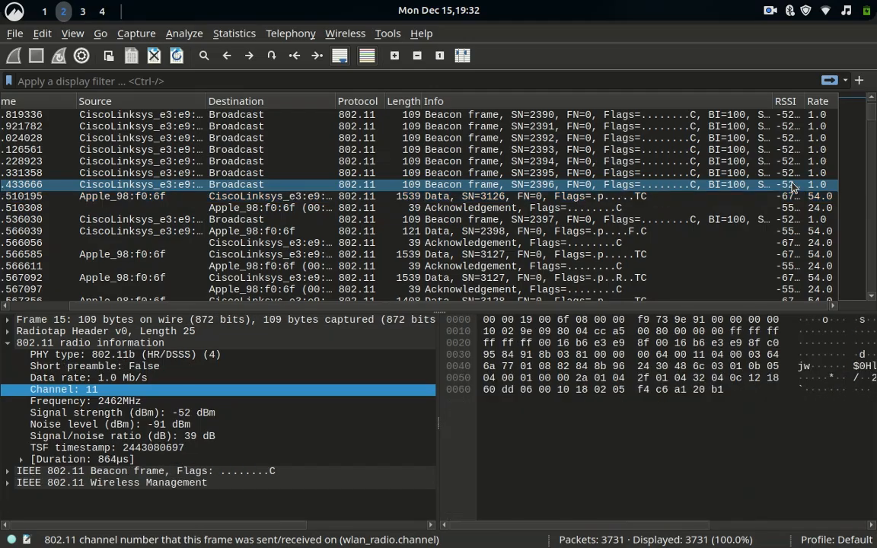
click(791, 197)
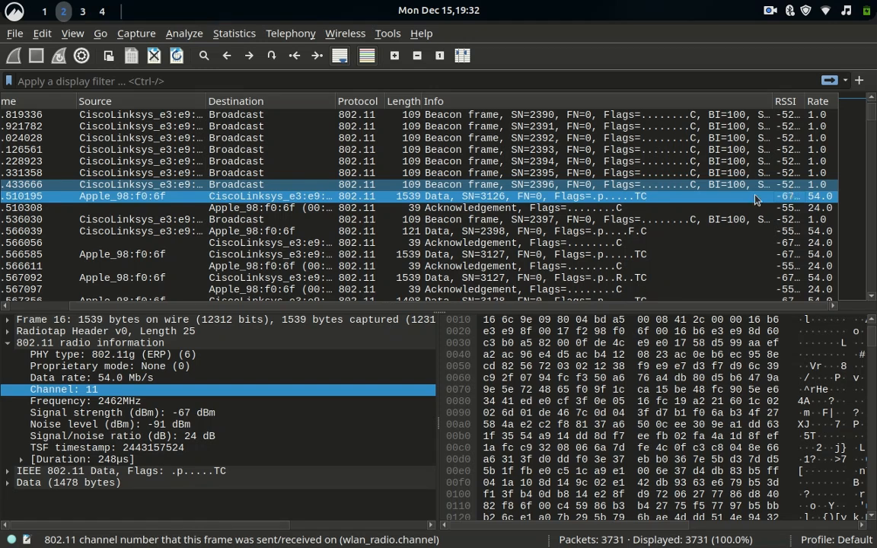
Compare the frame's noise level, signal/noise ratio and signal strength fields in the details pane.
click(133, 427)
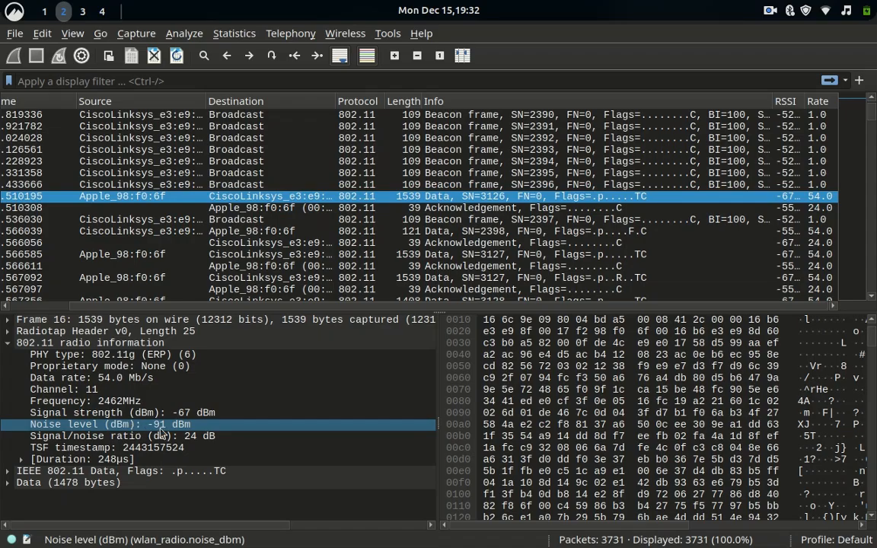
click(204, 438)
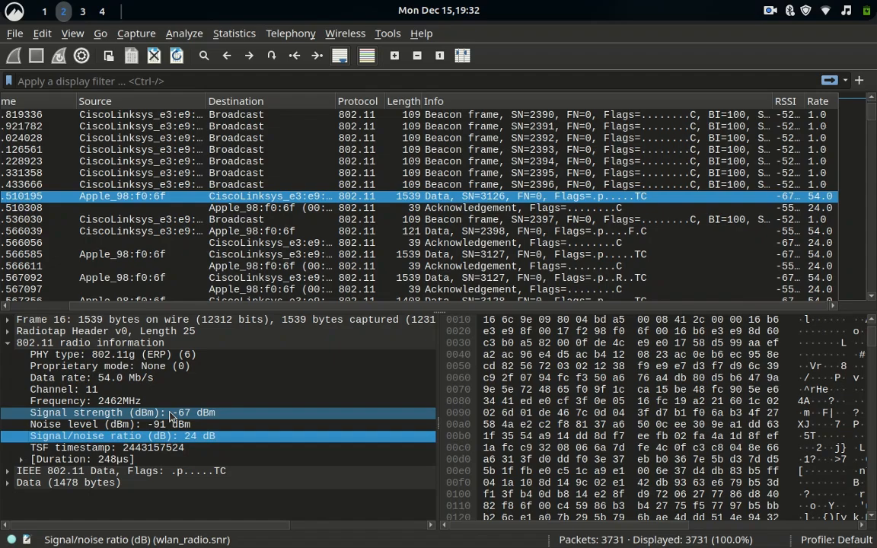
click(172, 415)
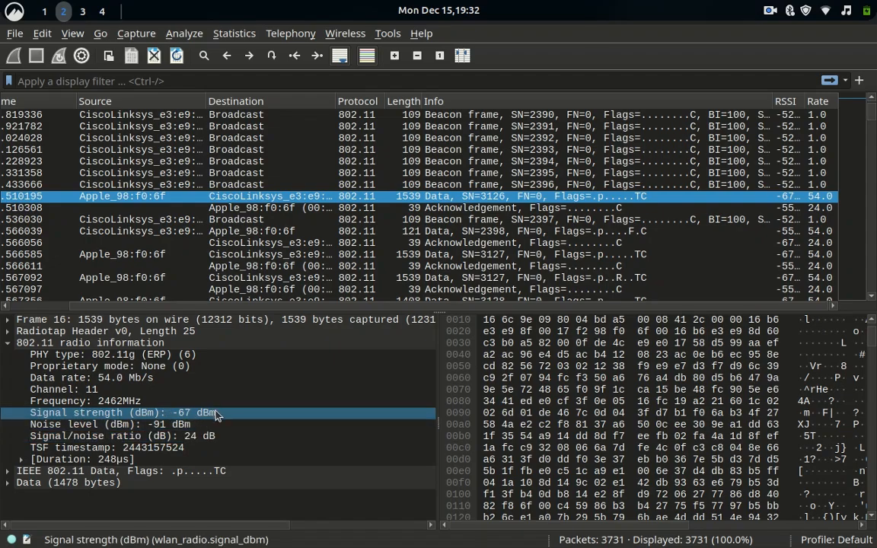
click(204, 426)
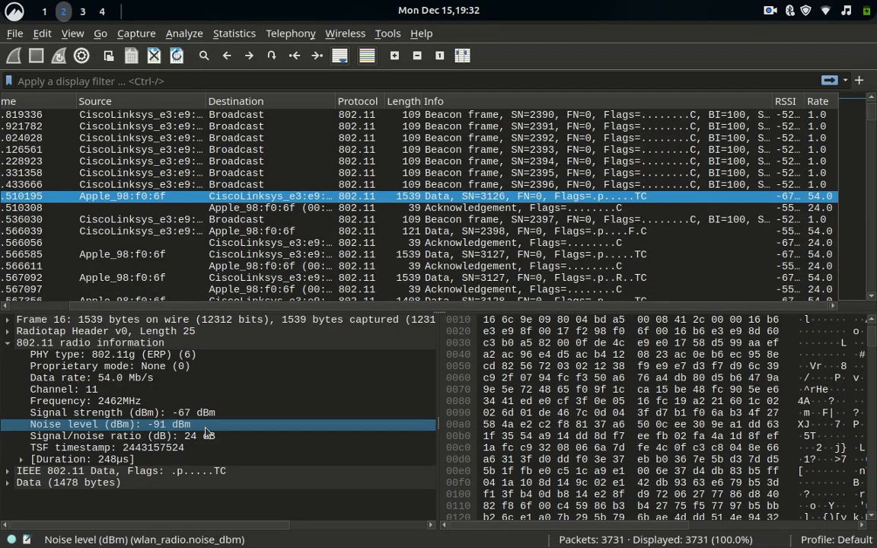
click(208, 438)
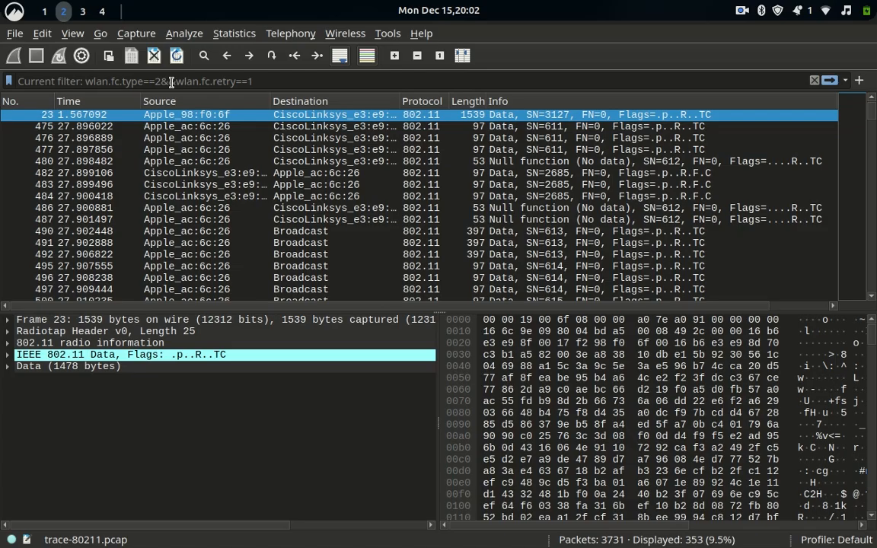
Apply display filter wlan.fc.type==2 to list all 1,783 data frames.
text(wl)
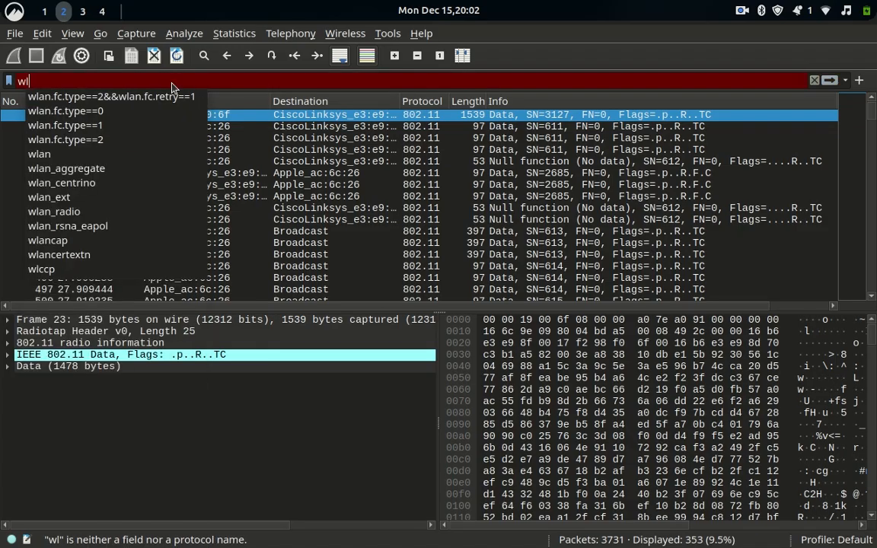
text(an)
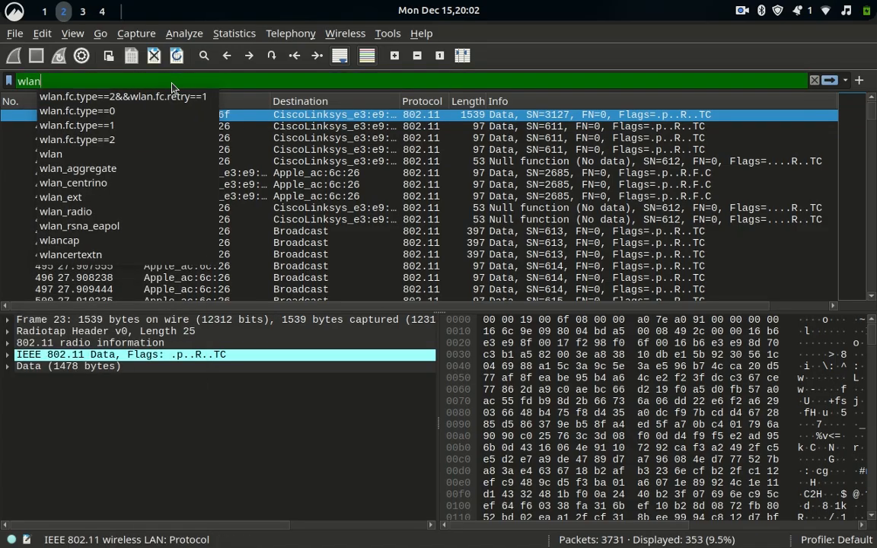
text(.fc)
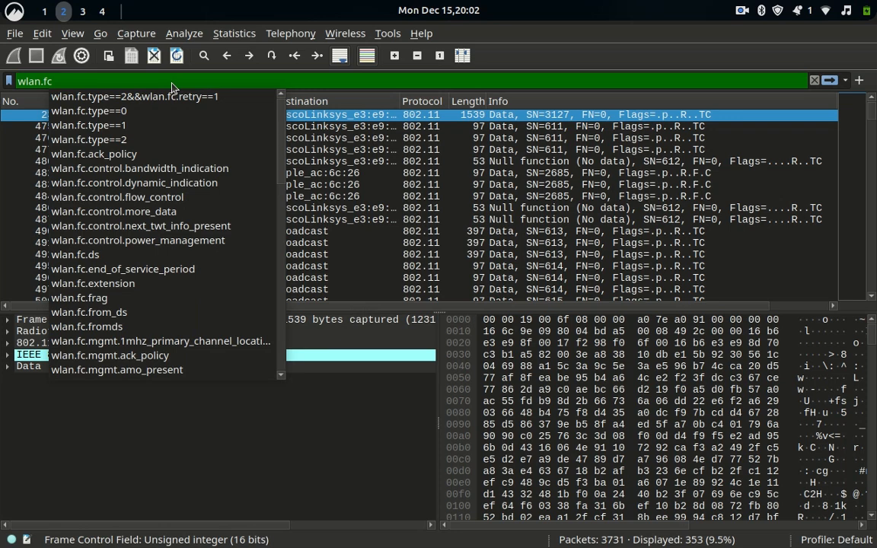
text(.ty)
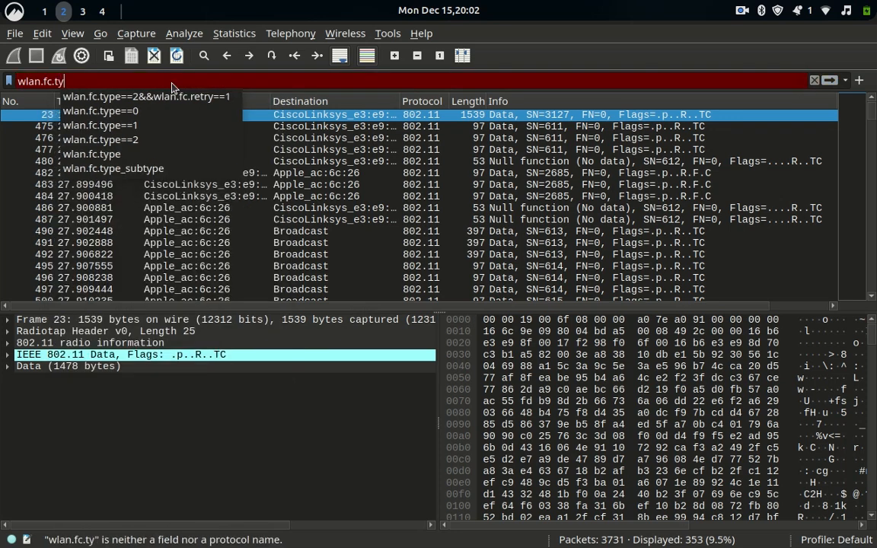
text(pe)
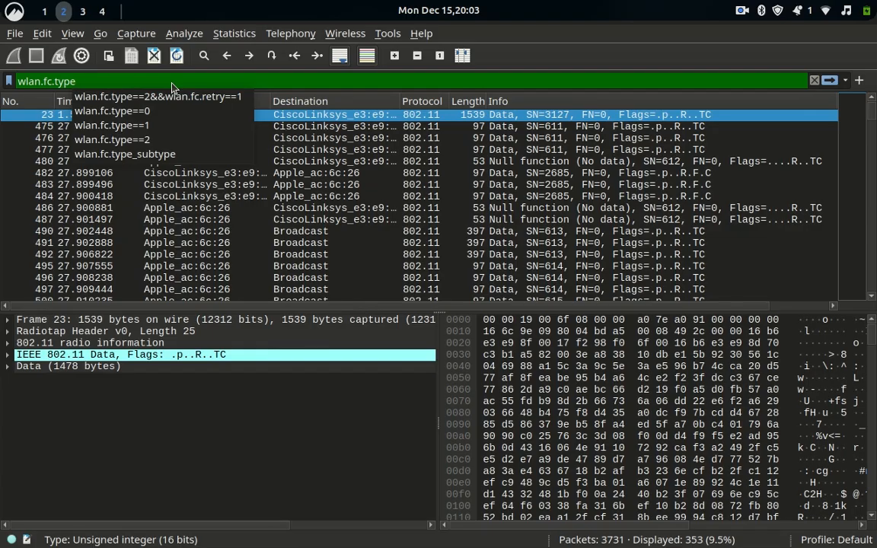
text(==2)
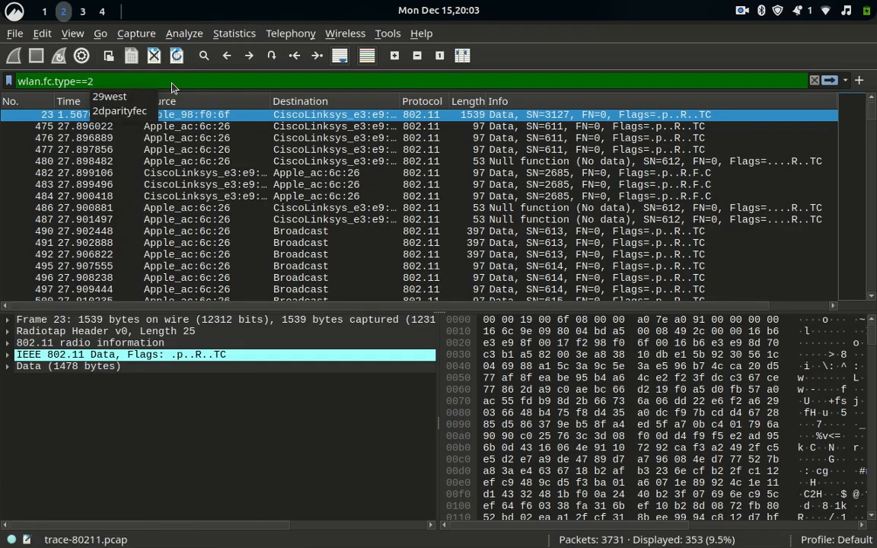
key(Return)
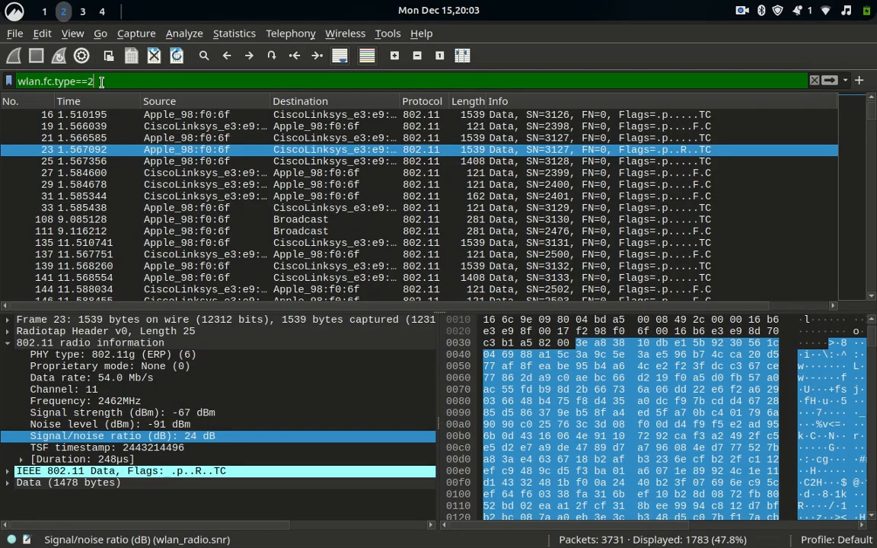
Change the display filter to wlan.fc.type==1 to show only control frames.
key(BackSpace)
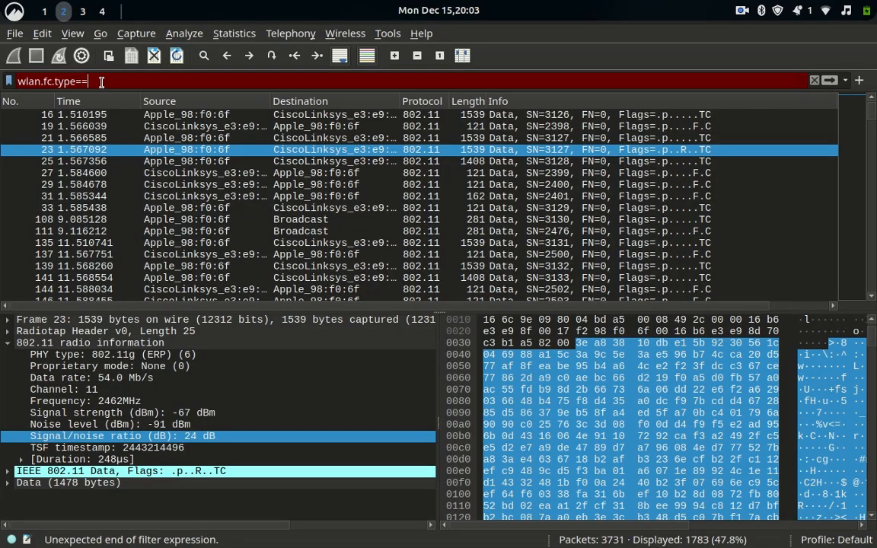
text(1)
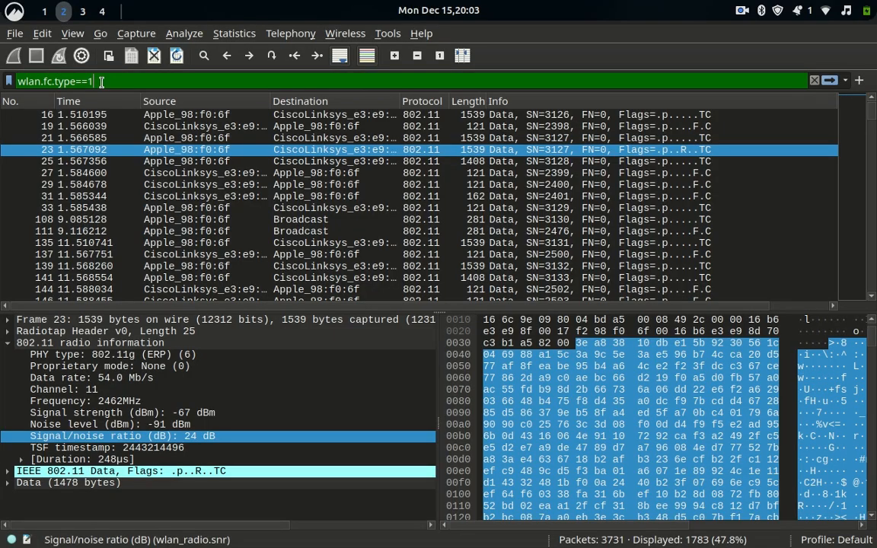
key(Return)
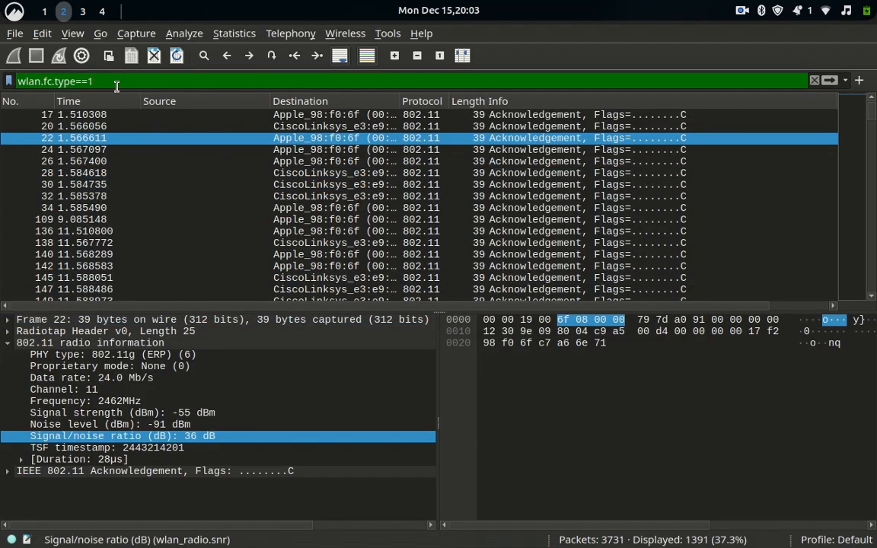
Switch the filter to wlan.fc.type==0 to show the 557 management frames.
key(BackSpace)
text(0)
key(Return)
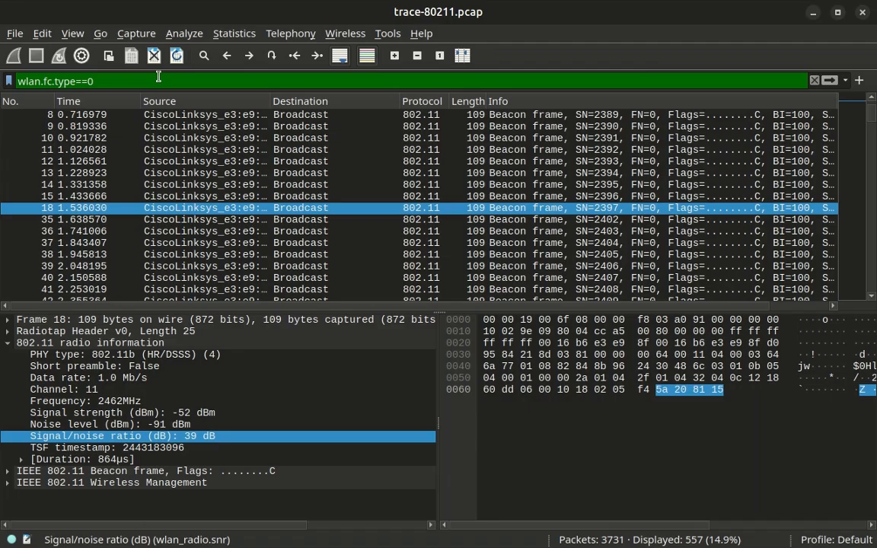
Filter with wlan.fc.type==2&&wlan.fc.retry==1 to list the 353 retried data frames.
key(BackSpace)
key(BackSpace)
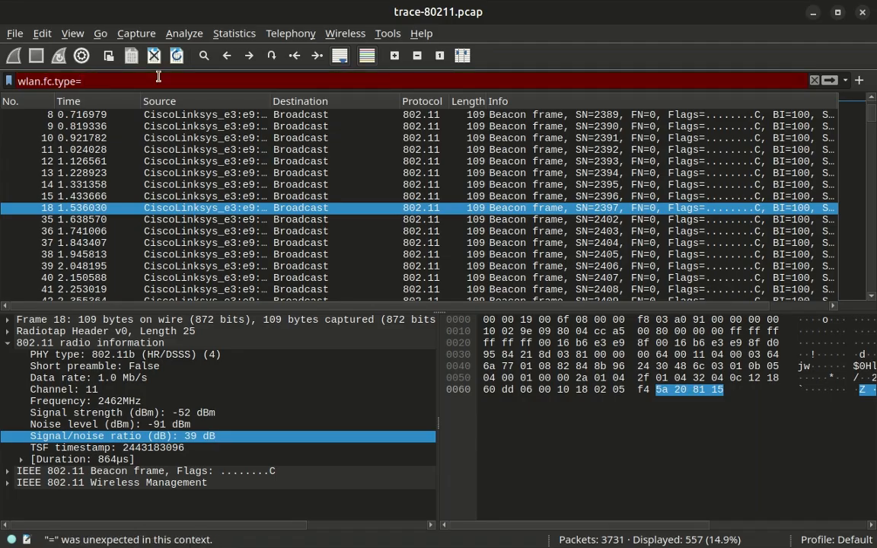
key(BackSpace)
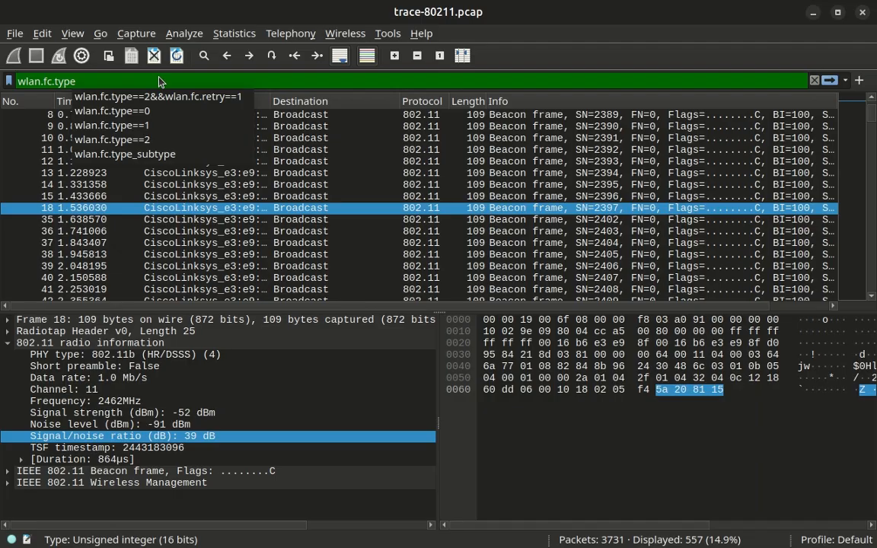
text(==2)
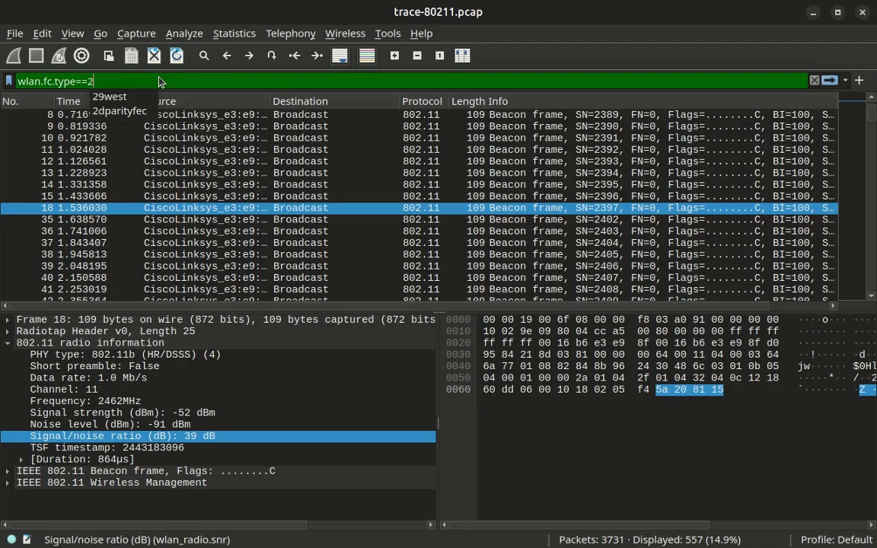
text(&&)
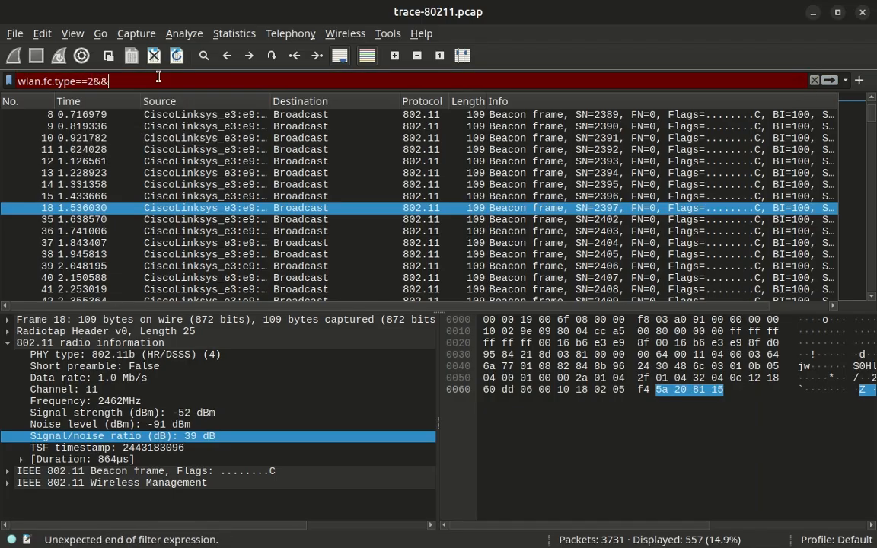
text(a)
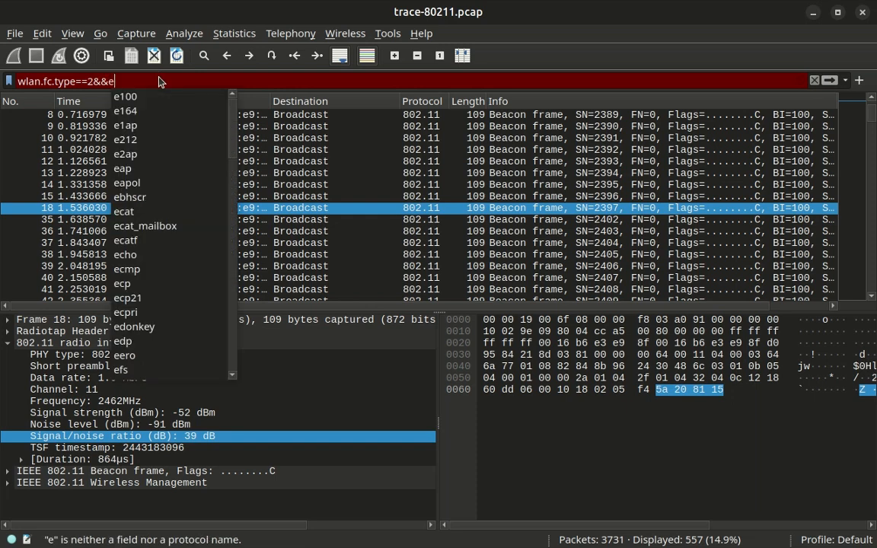
key(BackSpace)
text(wlan)
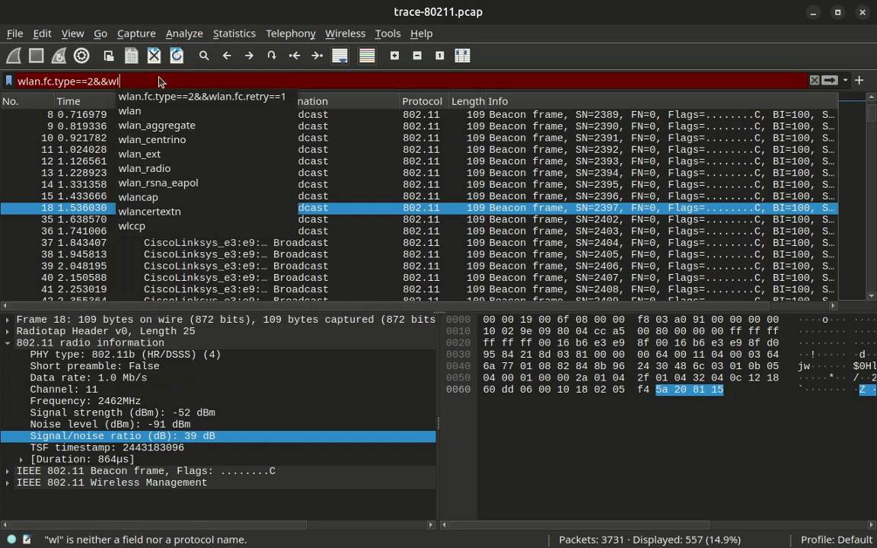
text(.s)
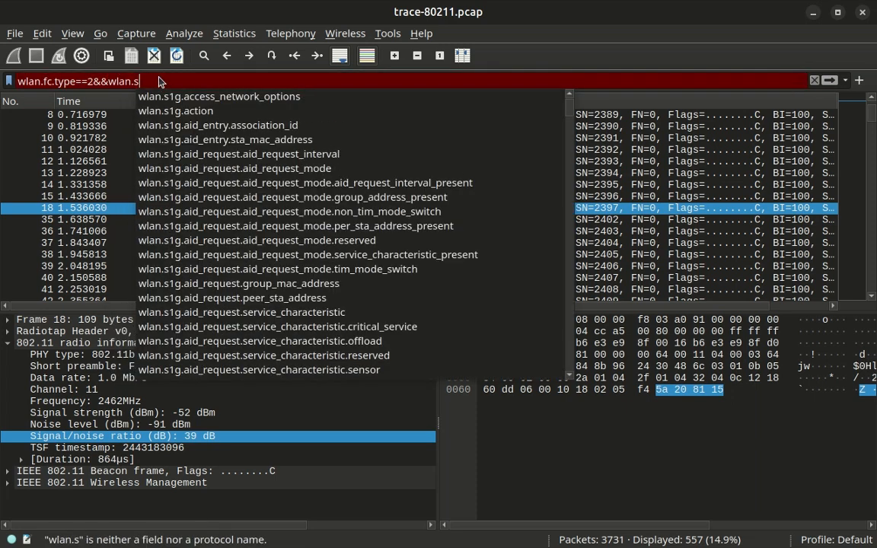
key(BackSpace)
text(fc)
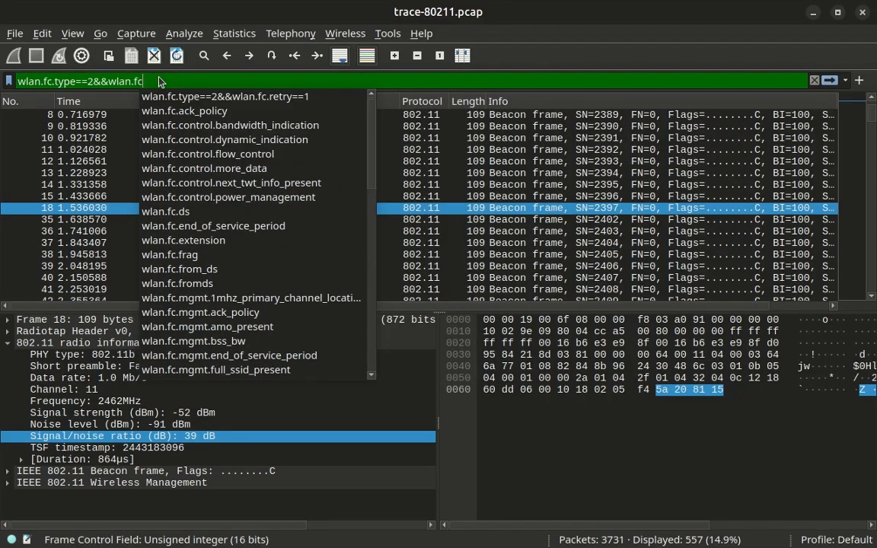
text(.)
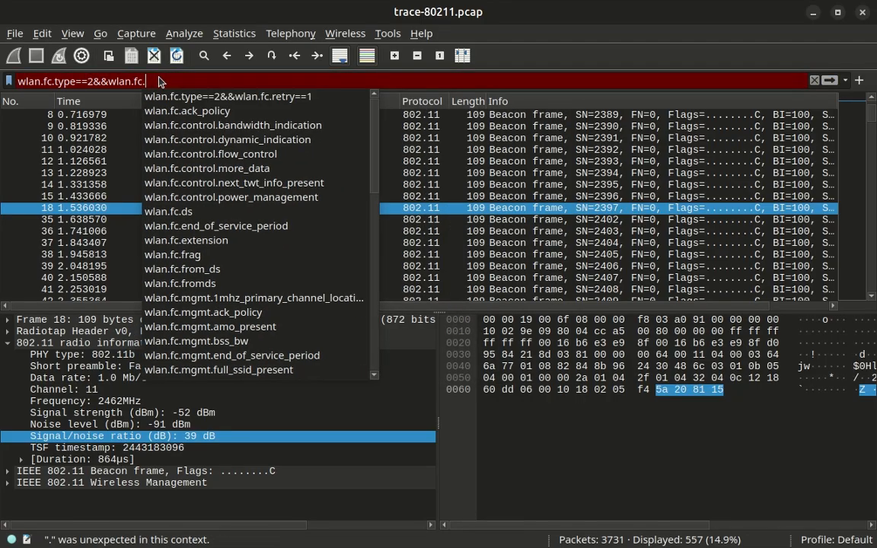
text(retry)
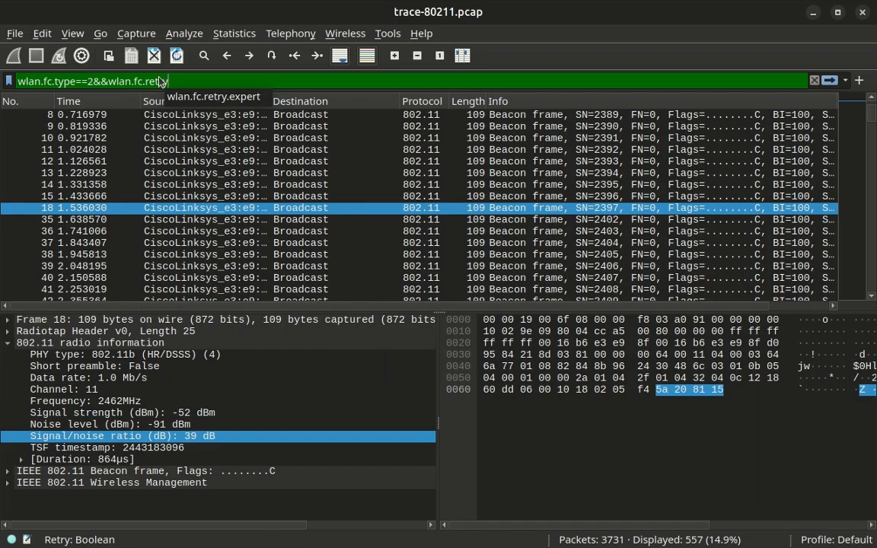
text(==1)
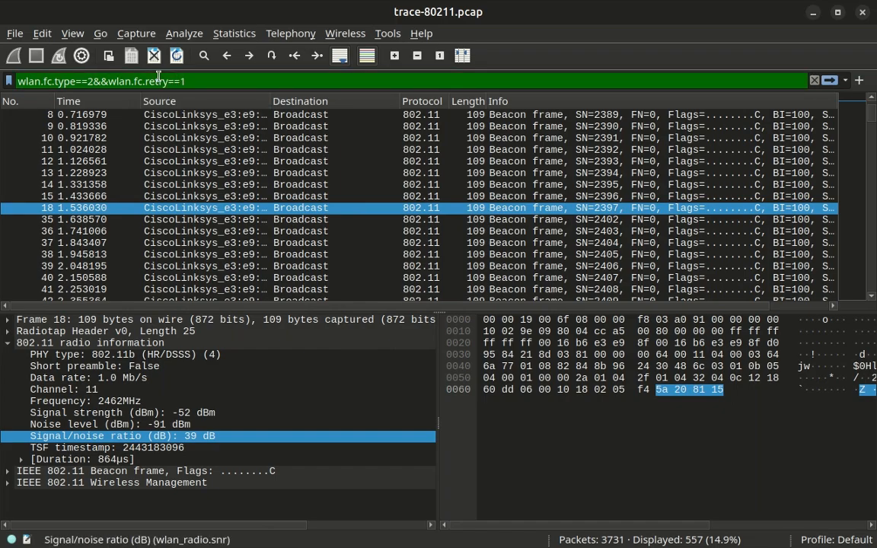
key(Return)
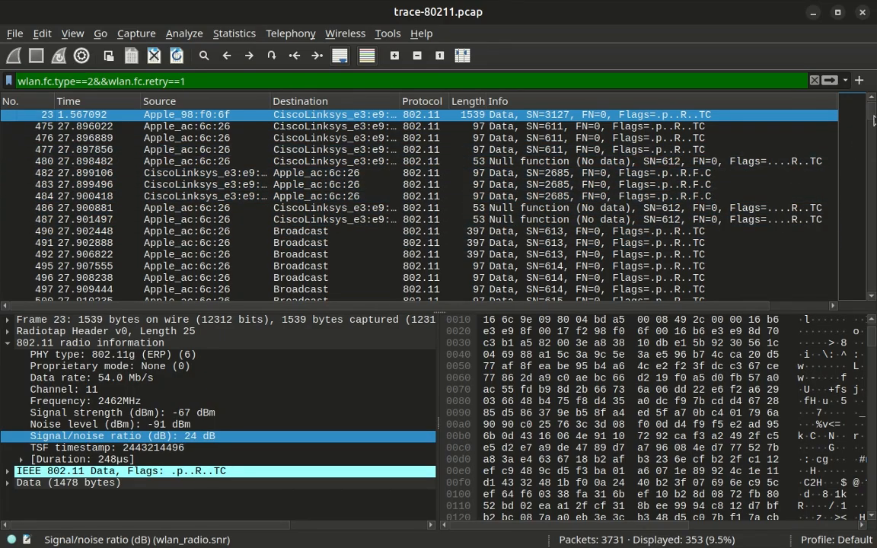
mouse_move(873, 121)
mouse_down()
mouse_move(873, 213)
mouse_move(873, 114)
mouse_up()
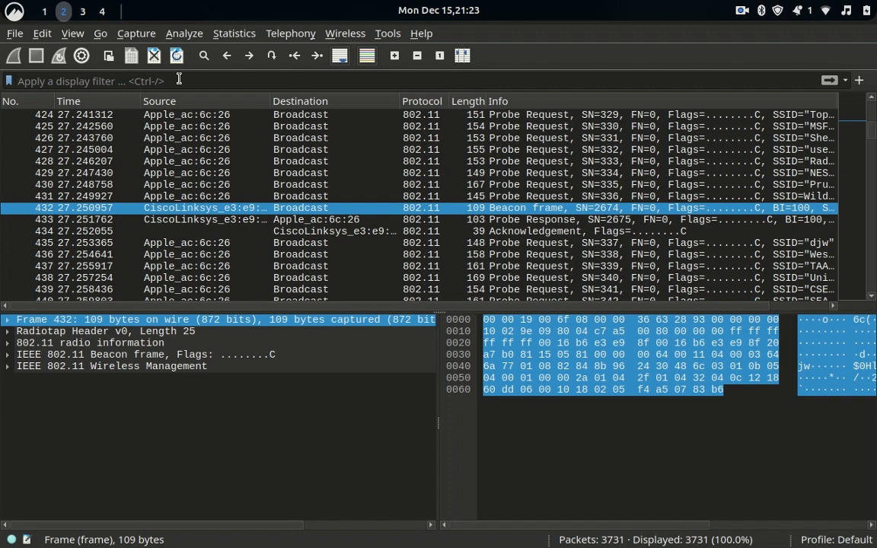
Apply wlan.fc.type_subtype == 8 to show the 458 beacon frames, then erase the filter text.
text(wl)
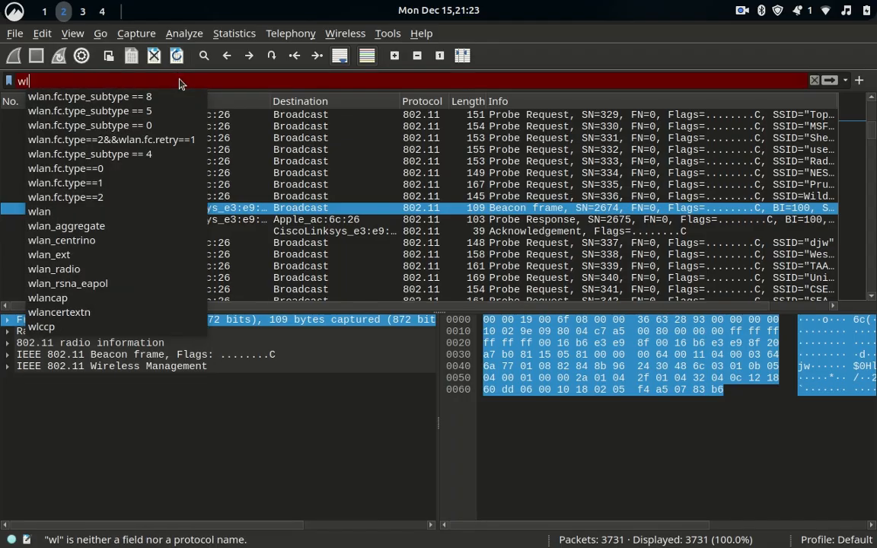
text(a)
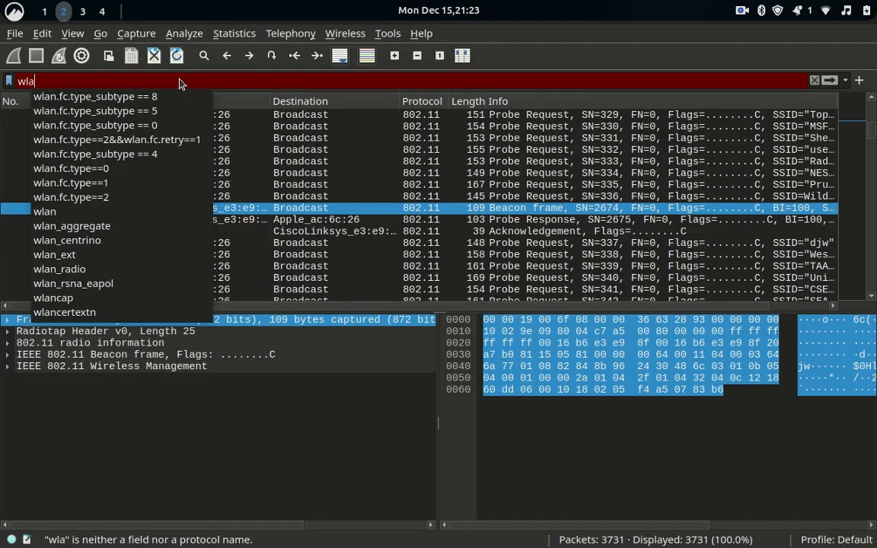
click(112, 100)
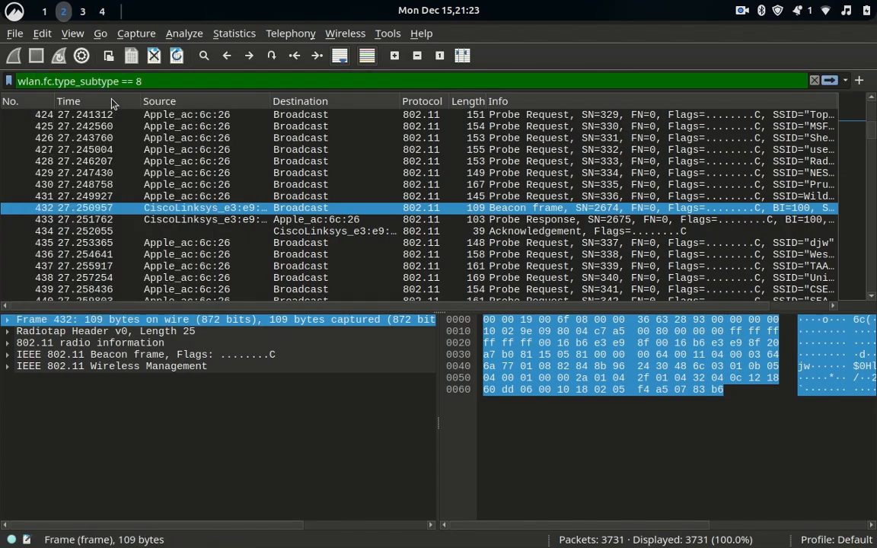
key(Return)
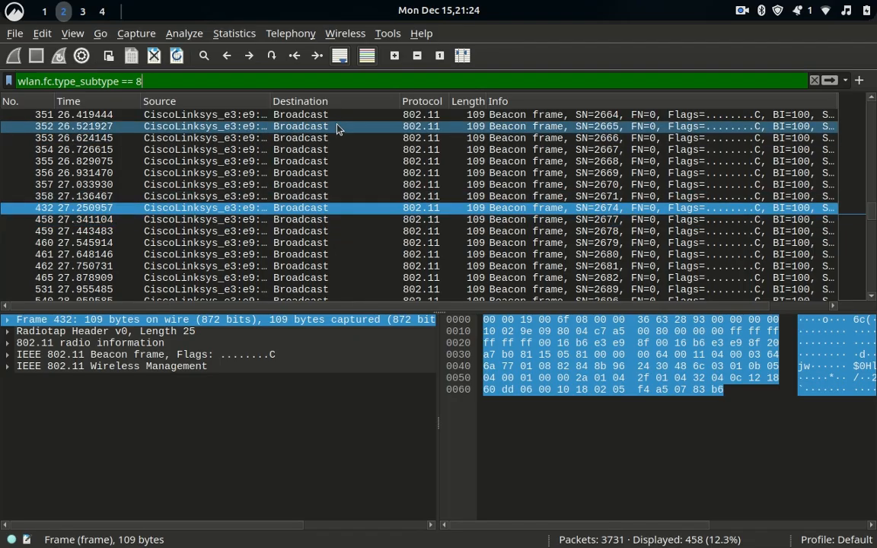
key(BackSpace)
key(BackSpace)
key(BackSpace)
key(BackSpace)
key(BackSpace)
key(BackSpace)
key(BackSpace)
key(BackSpace)
key(BackSpace)
key(BackSpace)
key(BackSpace)
key(BackSpace)
key(BackSpace)
key(BackSpace)
key(BackSpace)
key(BackSpace)
key(BackSpace)
key(BackSpace)
key(BackSpace)
key(BackSpace)
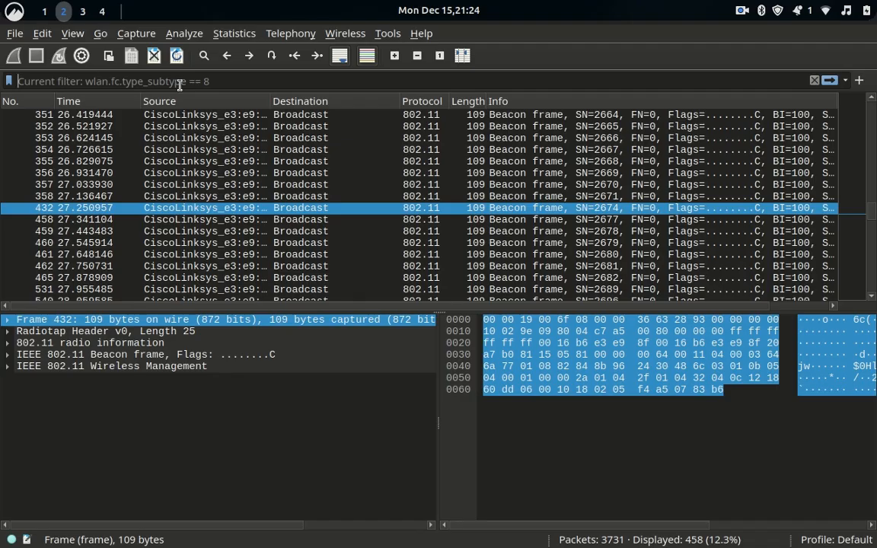
Apply wlan.fc.type_subtype == 0 to show only association request frame 470.
text(w)
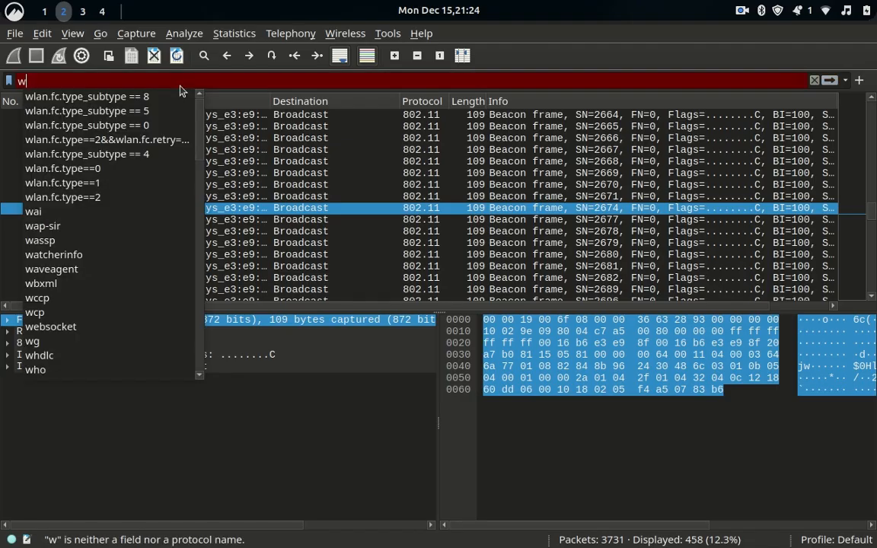
text(lan)
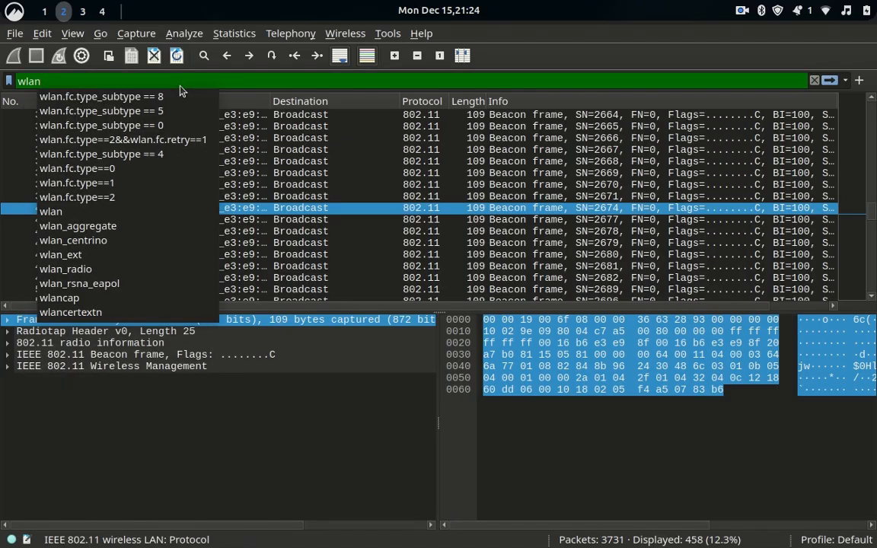
click(137, 127)
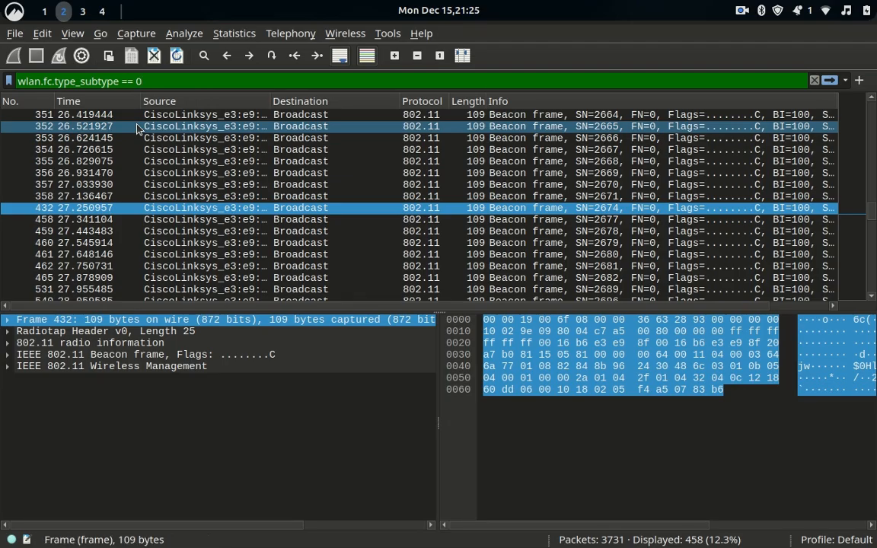
key(Return)
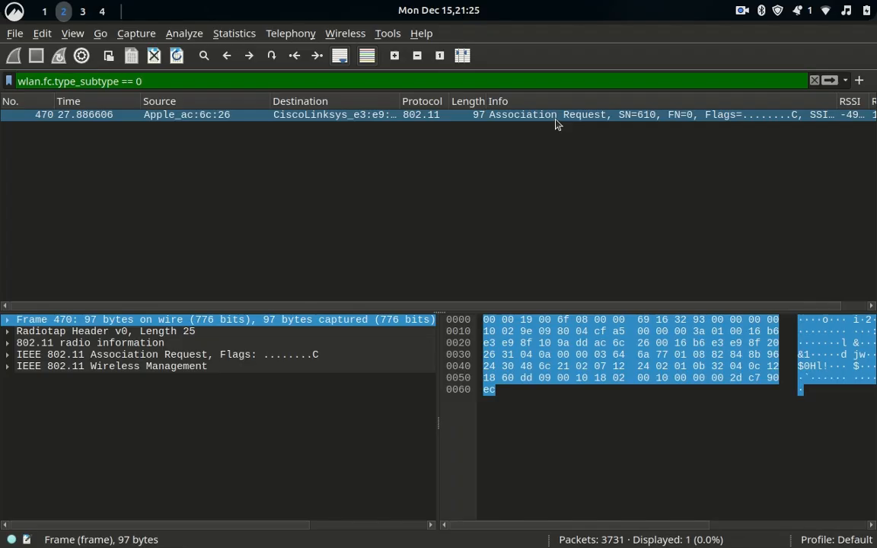
Clear the display filter so all 3,731 packets are listed again.
key(BackSpace)
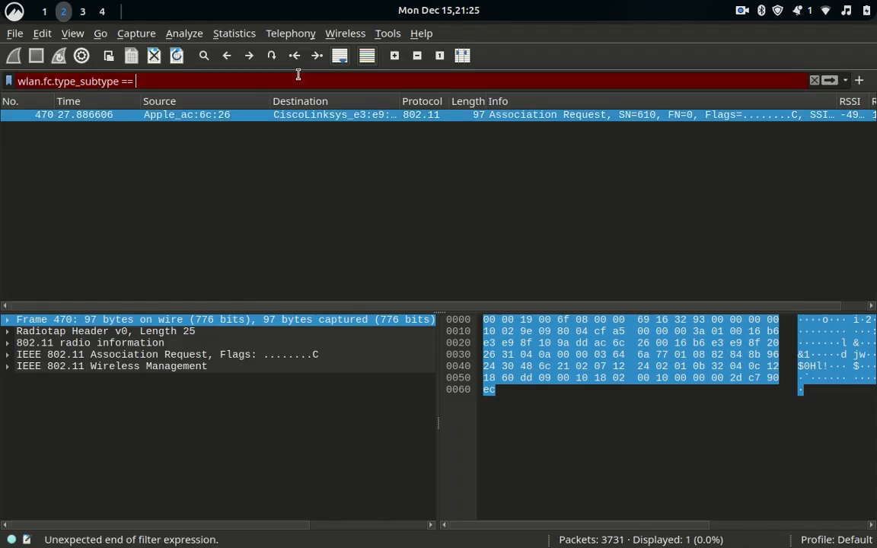
key(BackSpace)
key(BackSpace)
key(BackSpace)
key(BackSpace)
key(BackSpace)
key(BackSpace)
key(BackSpace)
key(BackSpace)
key(BackSpace)
key(BackSpace)
key(BackSpace)
key(BackSpace)
key(BackSpace)
key(BackSpace)
key(BackSpace)
key(BackSpace)
key(BackSpace)
key(BackSpace)
key(BackSpace)
key(BackSpace)
key(Return)
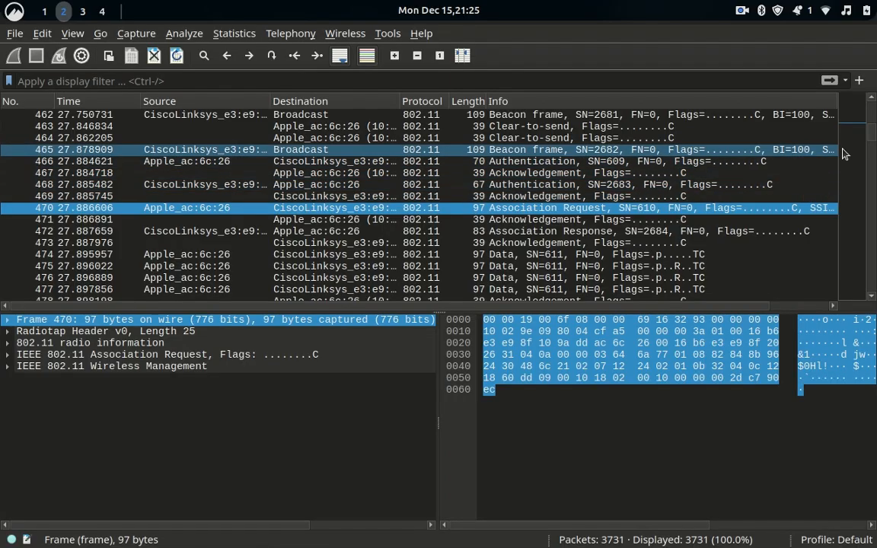
drag(871, 130, 869, 76)
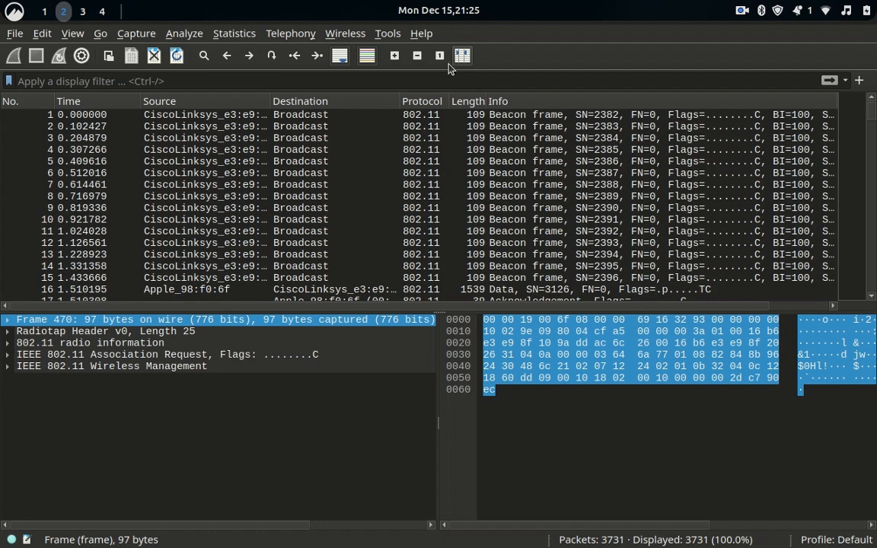
Apply wlan.fc.type_subtype == 4 to list the 81 probe requests, then erase the 4.
click(241, 78)
text(w)
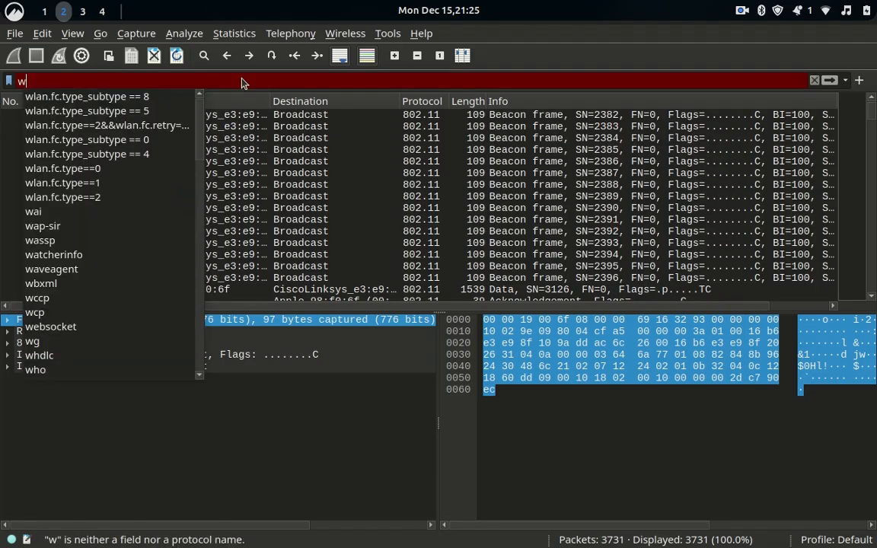
text(lan)
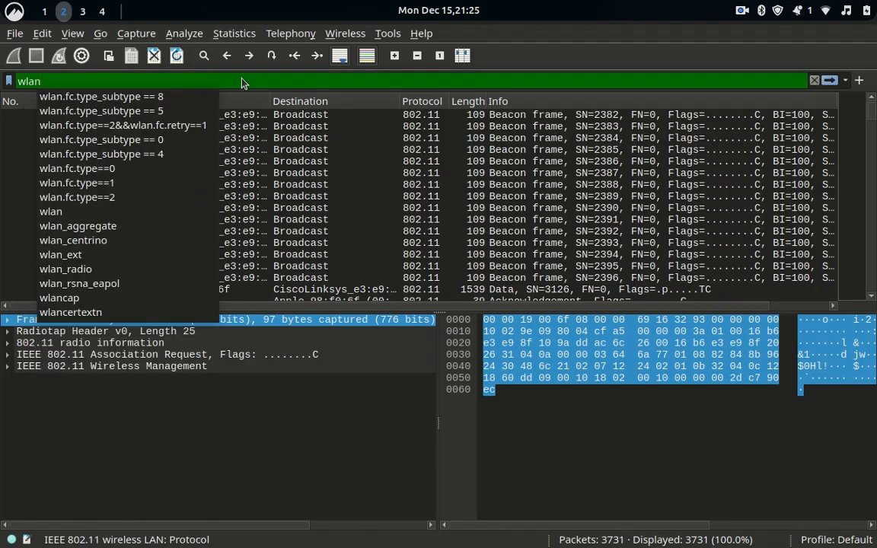
text(.)
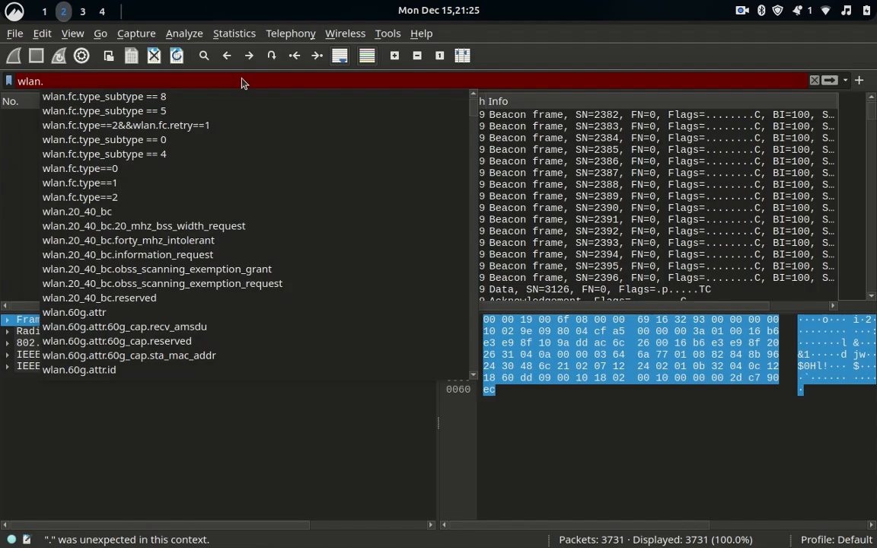
text(fc)
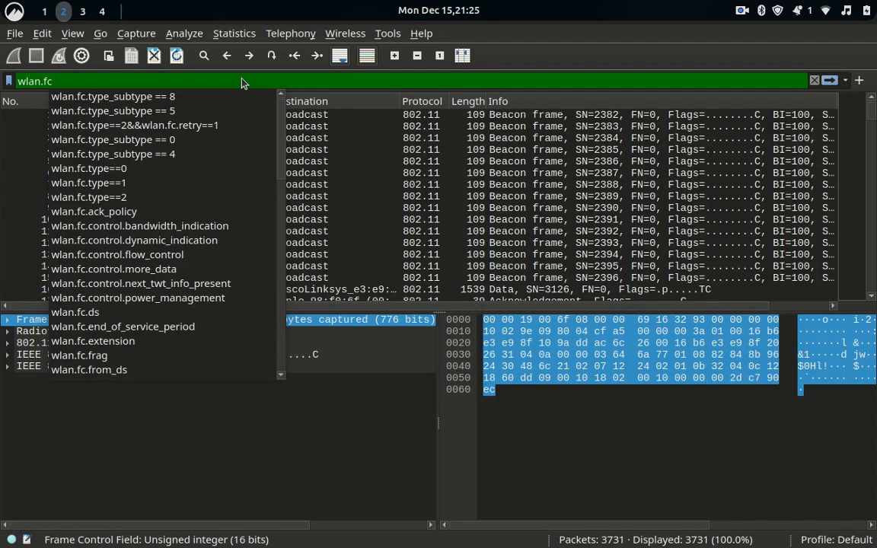
text(.type)
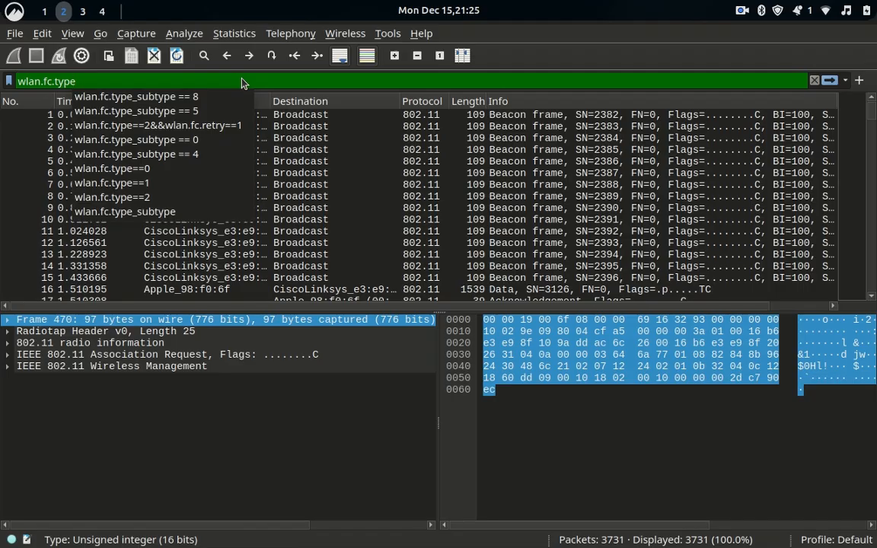
click(173, 155)
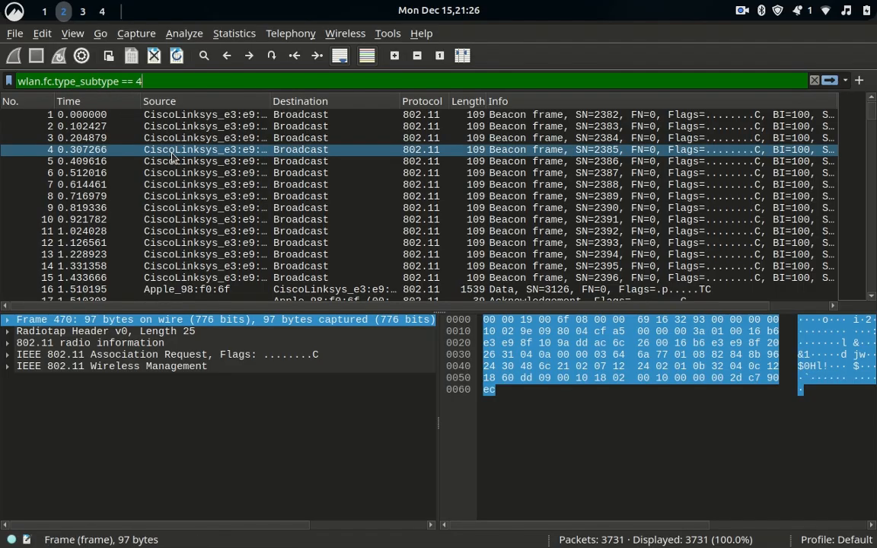
key(Return)
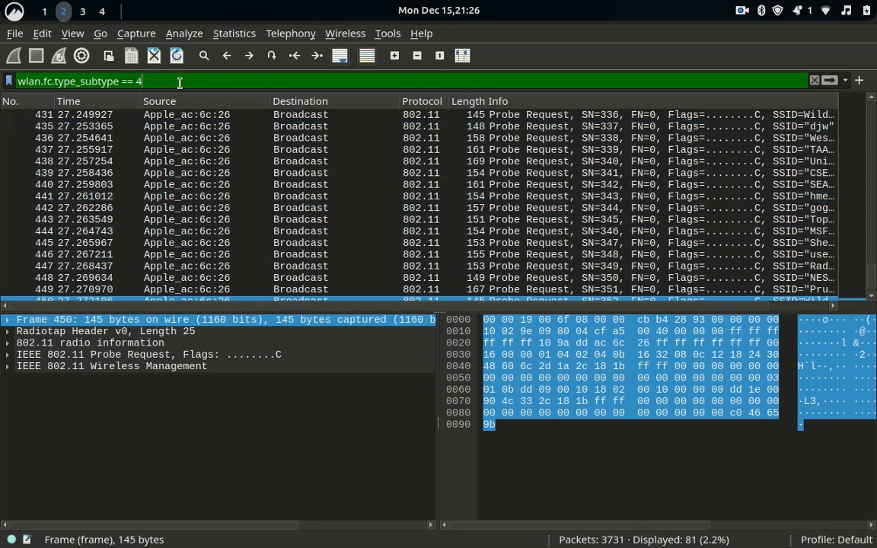
key(BackSpace)
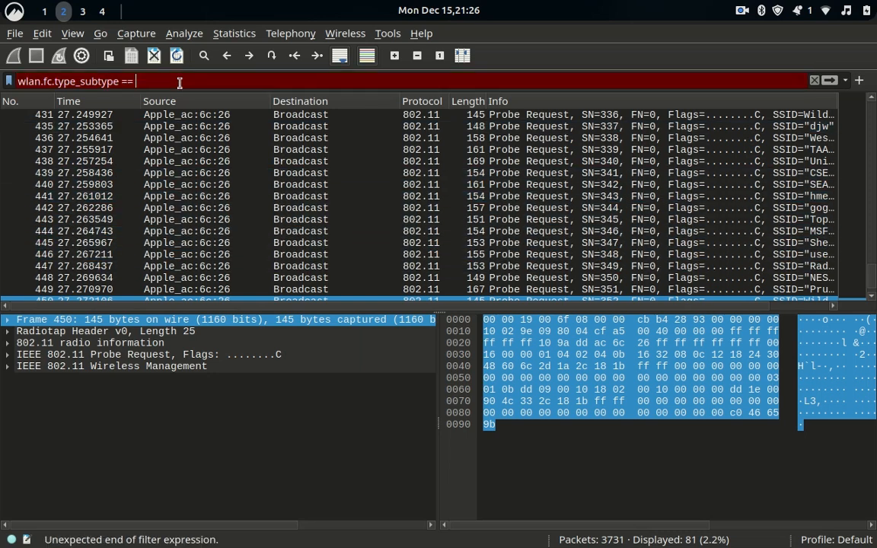
Change the filter to wlan.fc.type_subtype == 5, listing the 14 probe responses.
text(5)
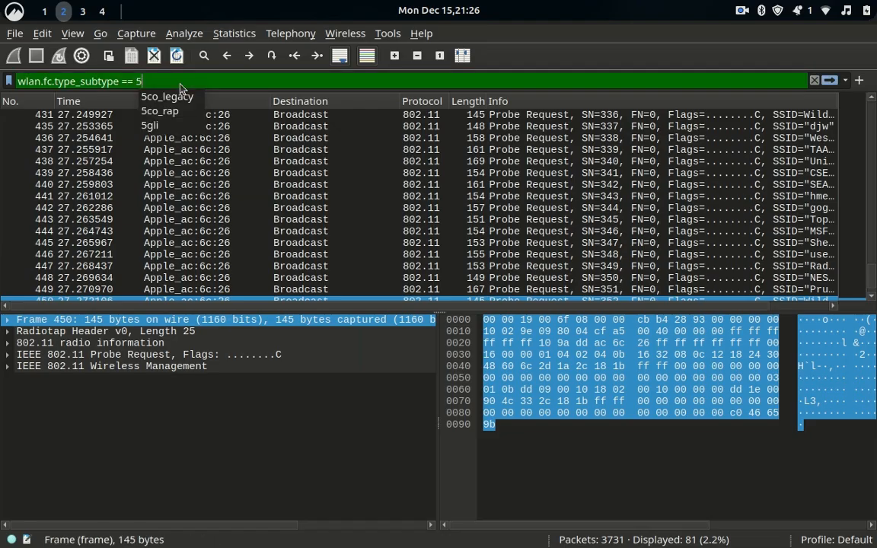
key(Return)
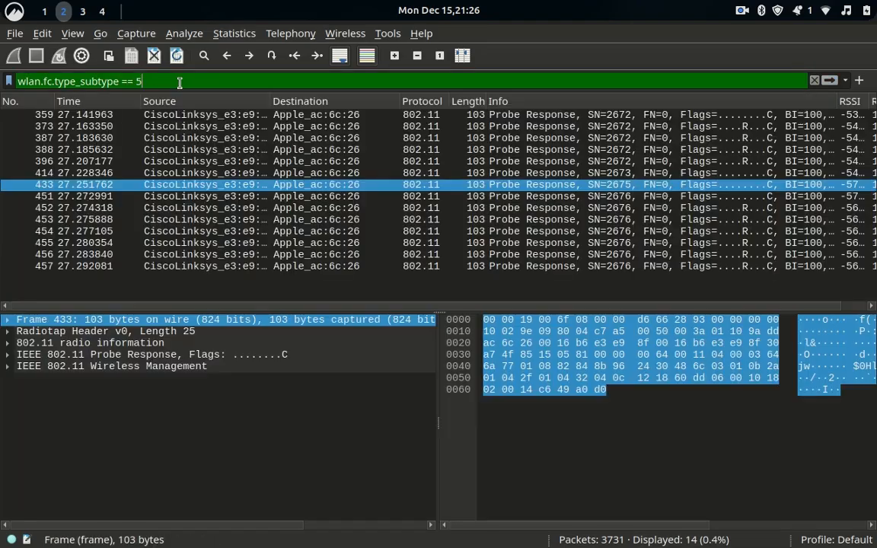